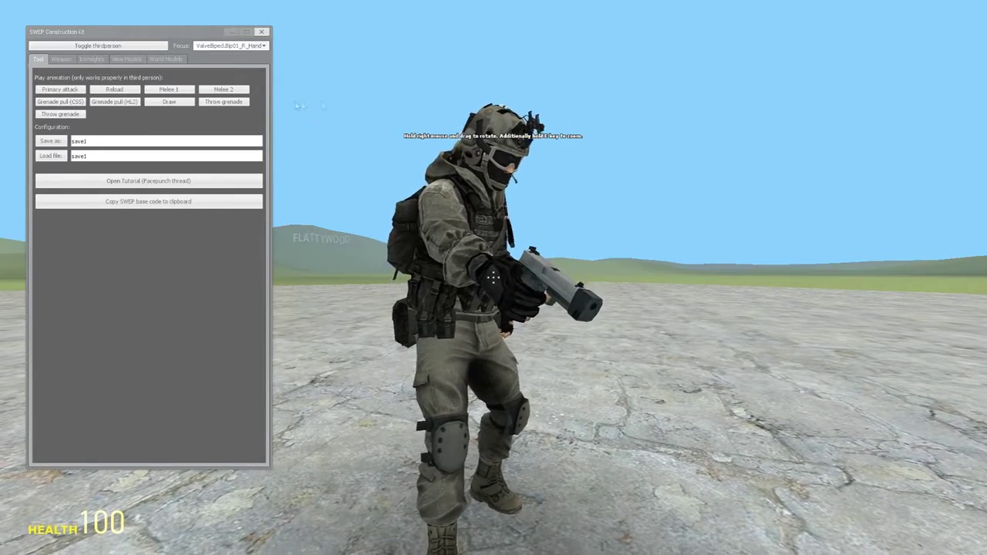
- Close the construction kit window and change the player model to a dark-haired male citizen
left_click_drag(492, 219, 337, 199)
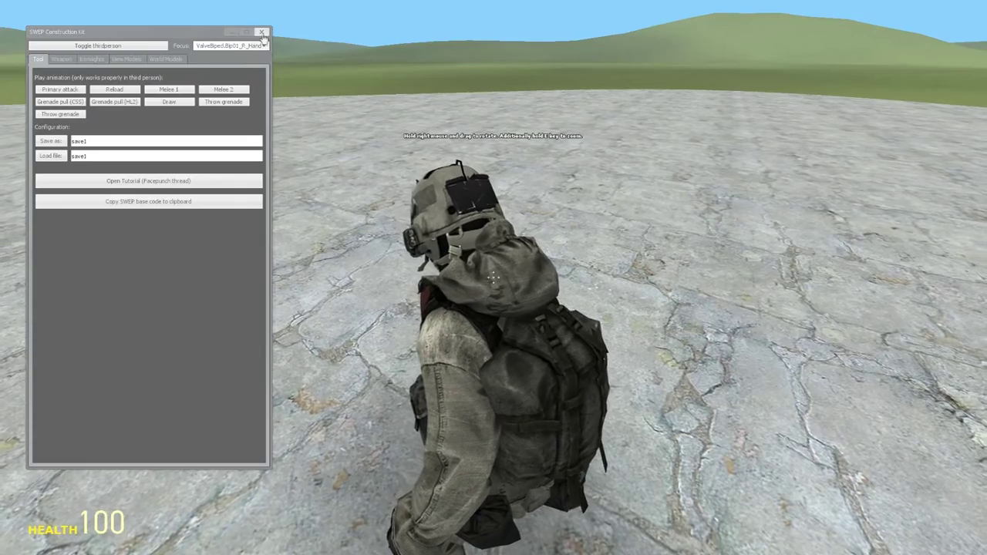
left_click(263, 34)
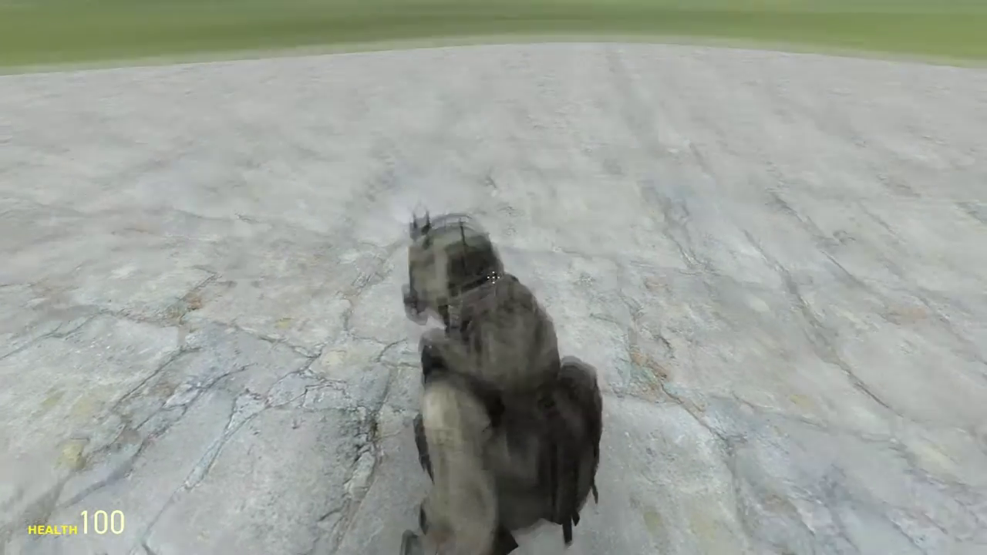
key("c")
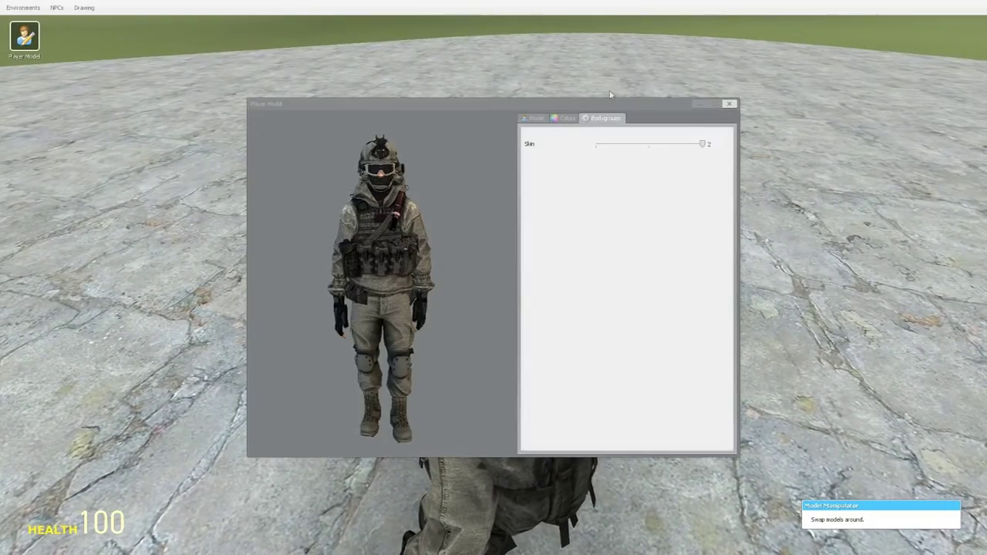
left_click(561, 118)
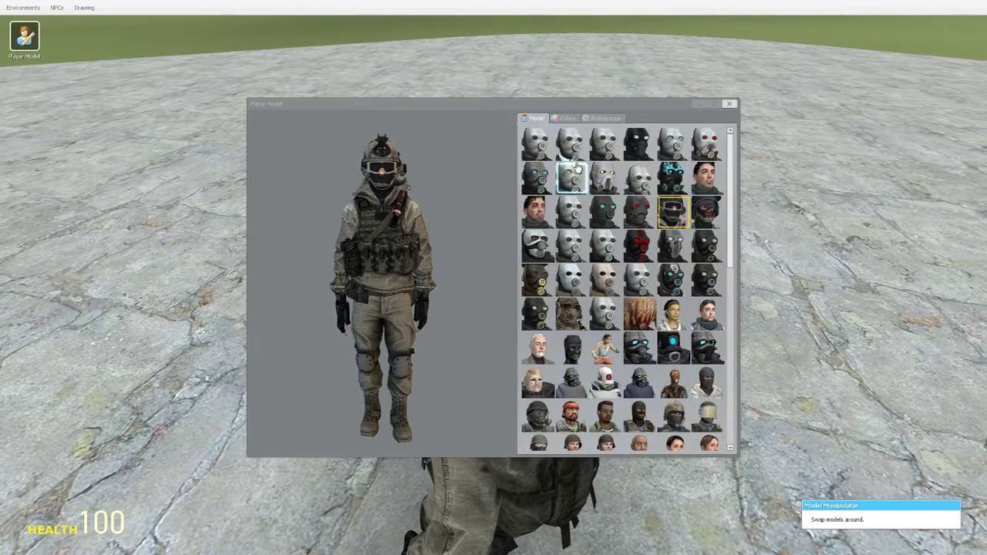
scroll(595, 179, "down", 2)
scroll(673, 193, "down", 4)
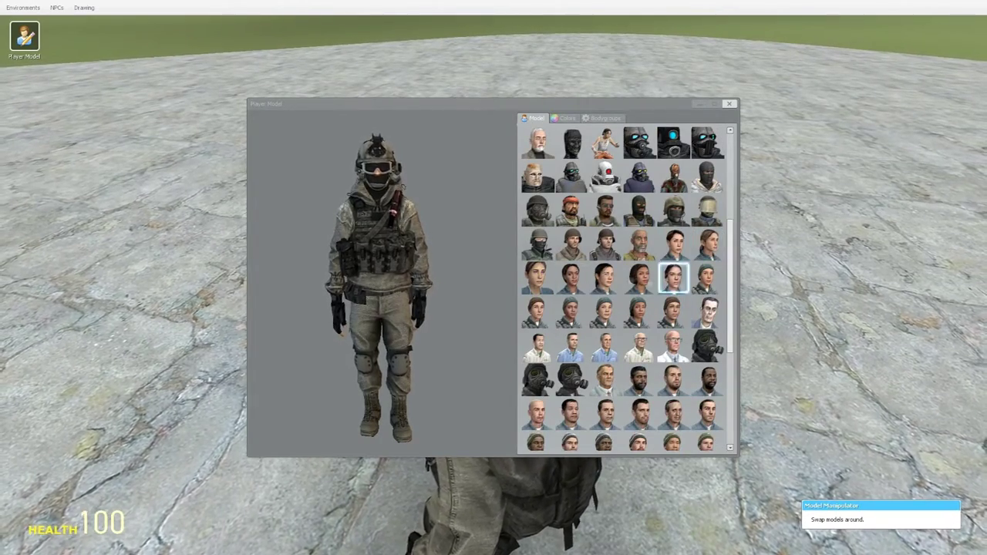
scroll(583, 278, "down", 2)
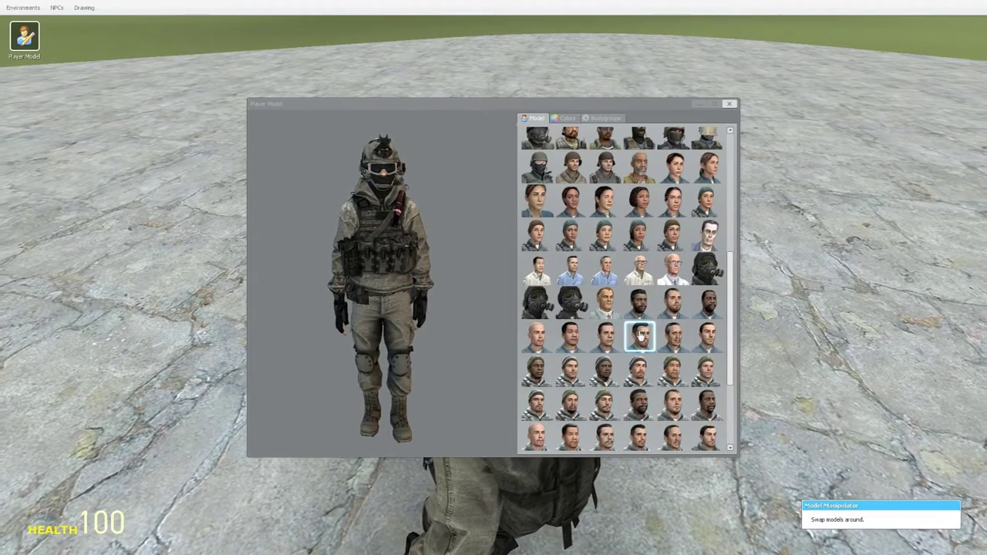
left_click(639, 337)
key("c")
- Run the kill command in the console and respawn the player with the chosen model
key("grave")
type("ki")
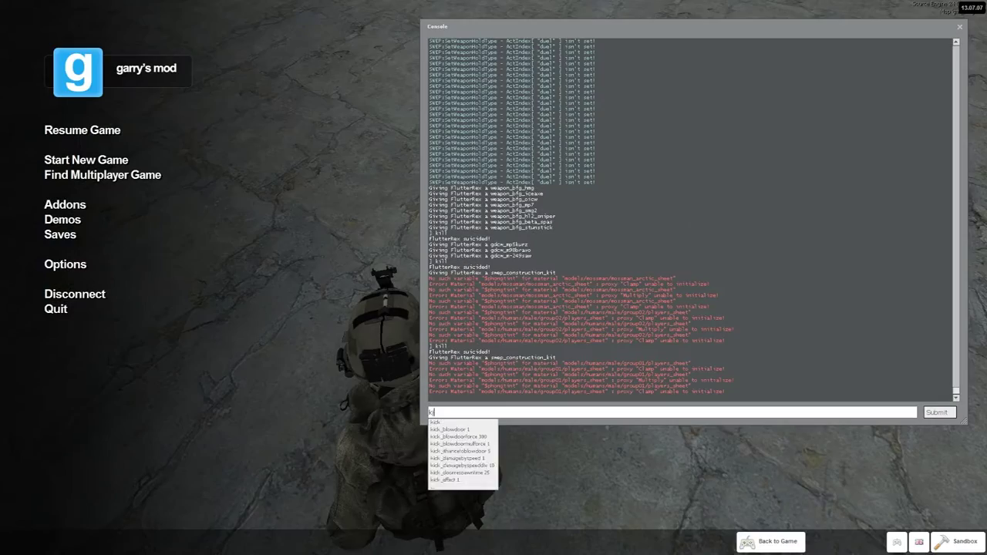
type("ll")
key("Return")
key("Escape")
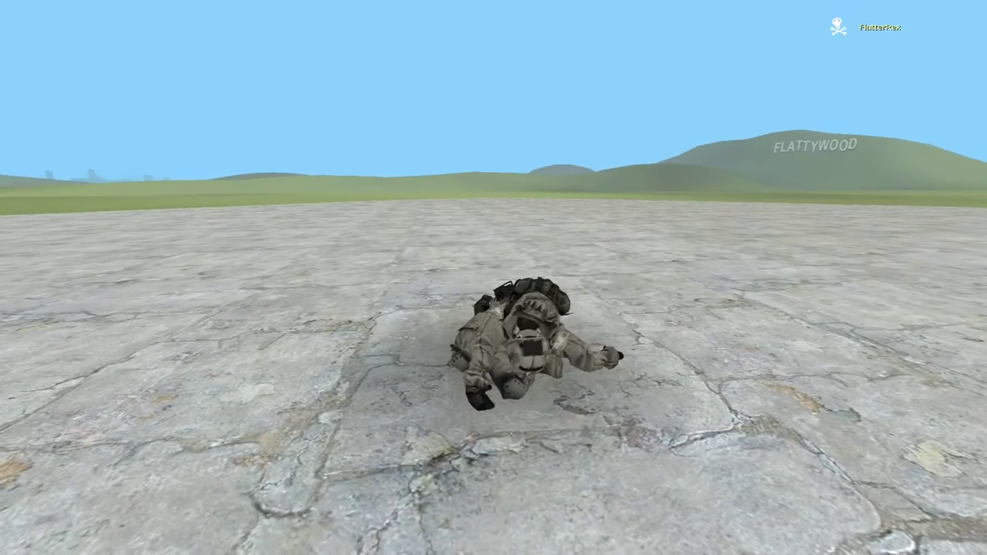
key("space")
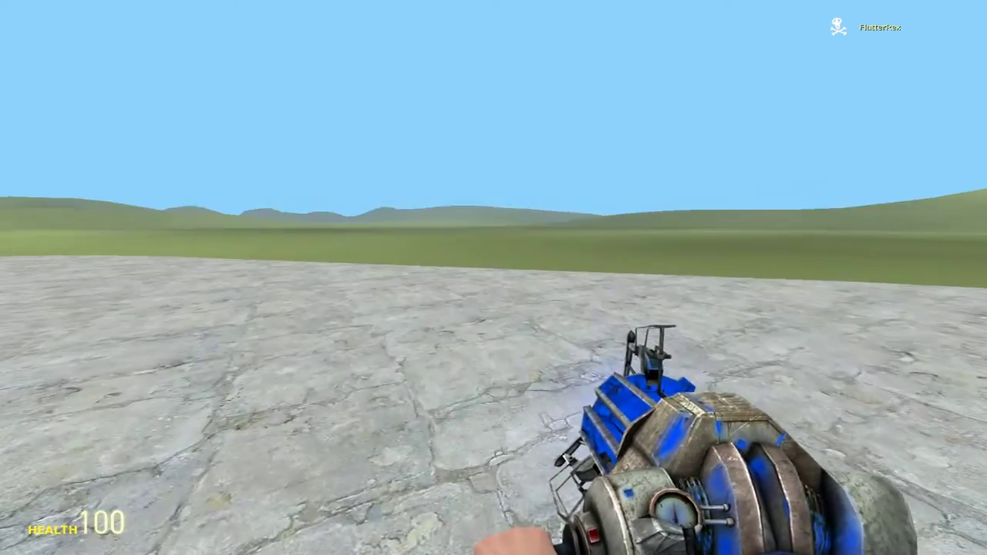
- Equip the SWEP Construction Kit from the Other weapons category and switch it to third-person view
key("q")
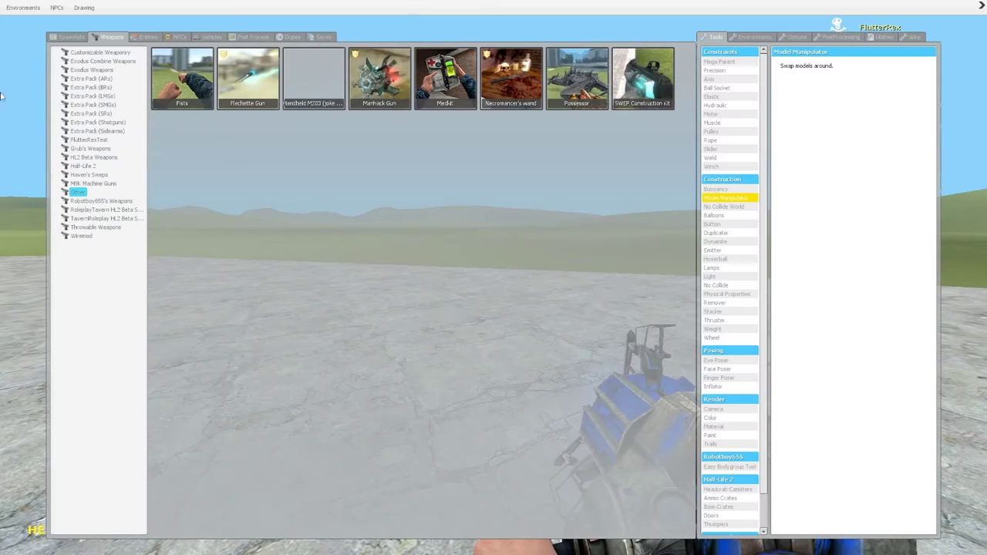
left_click(638, 76)
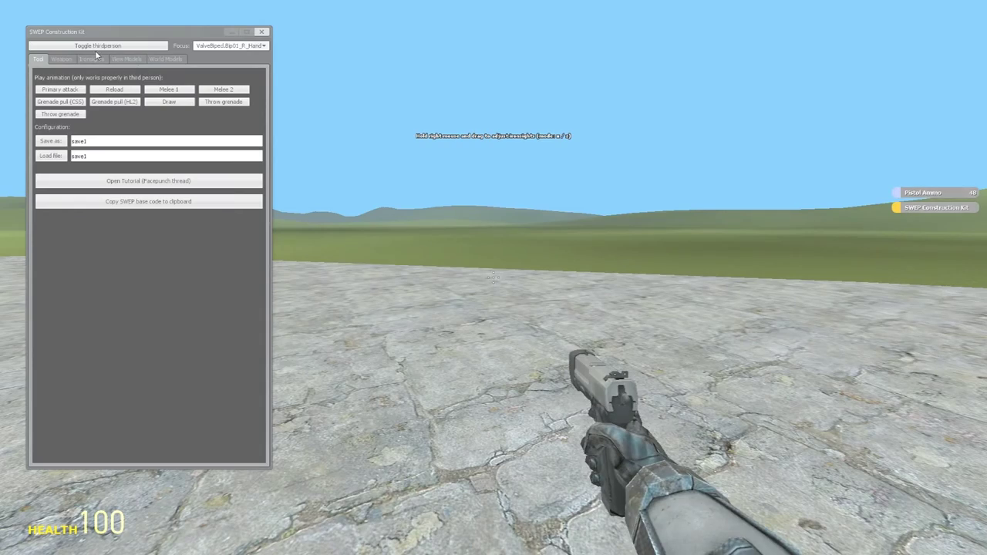
left_click(96, 47)
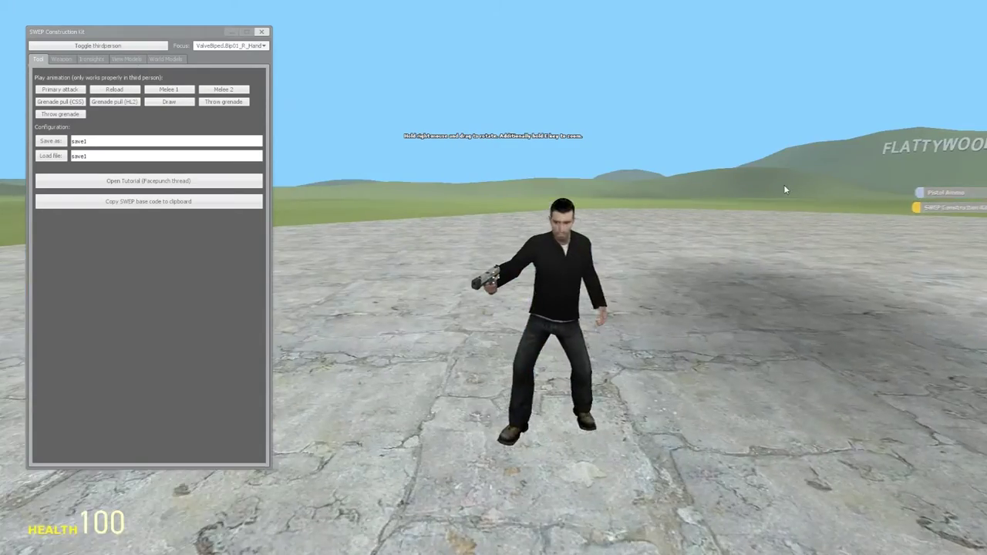
- Turn off the display of the weapon's world model so the character's hand is empty
left_click_drag(785, 189, 540, 210)
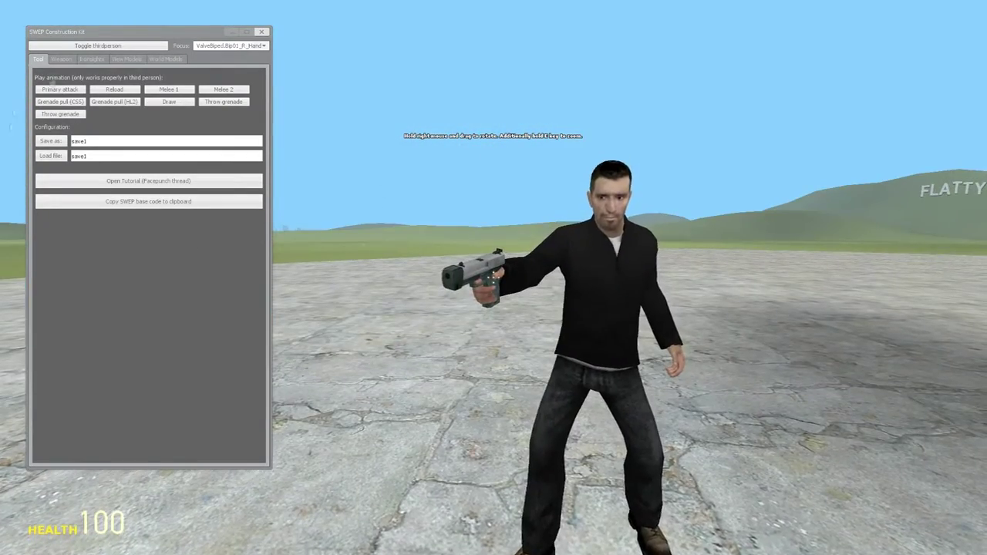
left_click_drag(740, 248, 897, 252)
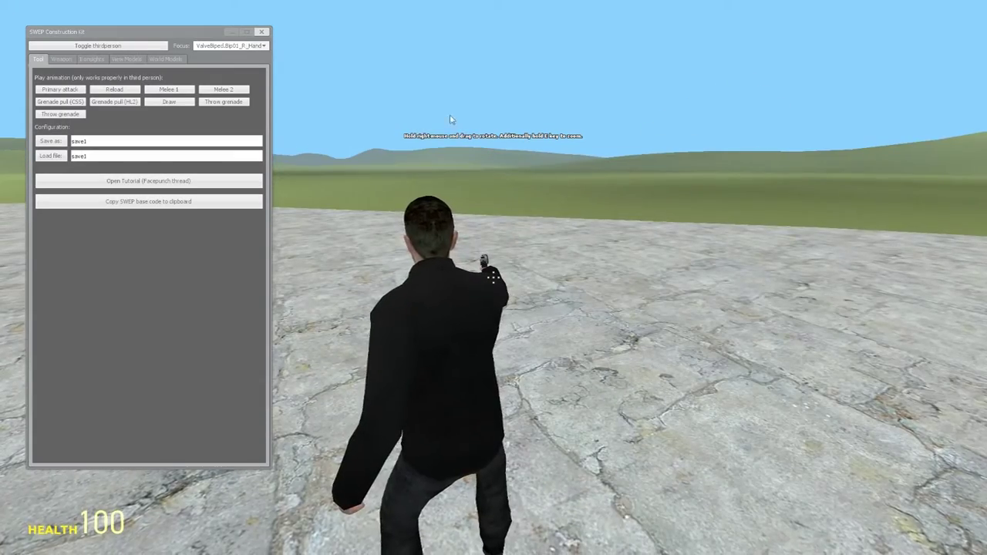
left_click_drag(409, 209, 386, 197)
left_click(62, 59)
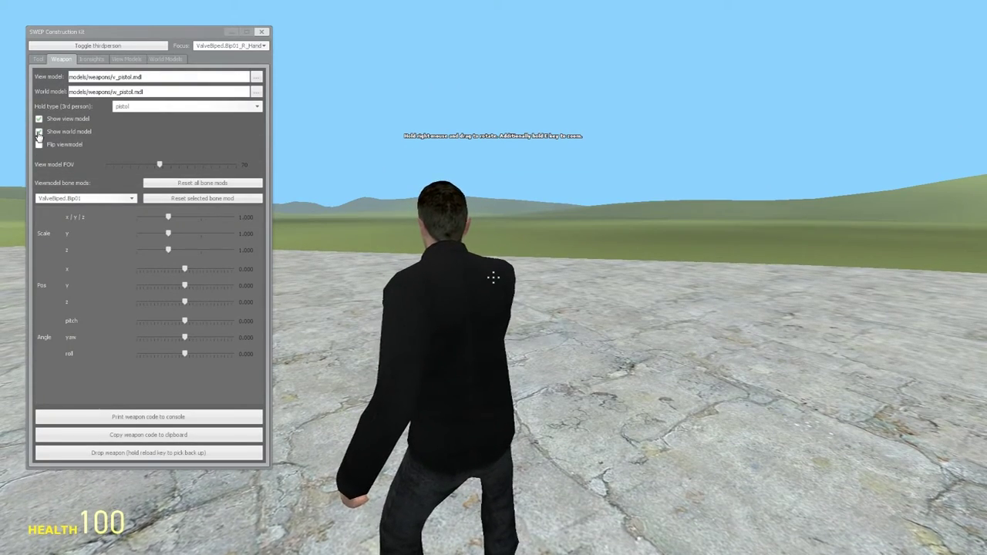
mouse_move(462, 202)
left_mouse_down()
mouse_move(531, 195)
mouse_move(469, 197)
left_mouse_up()
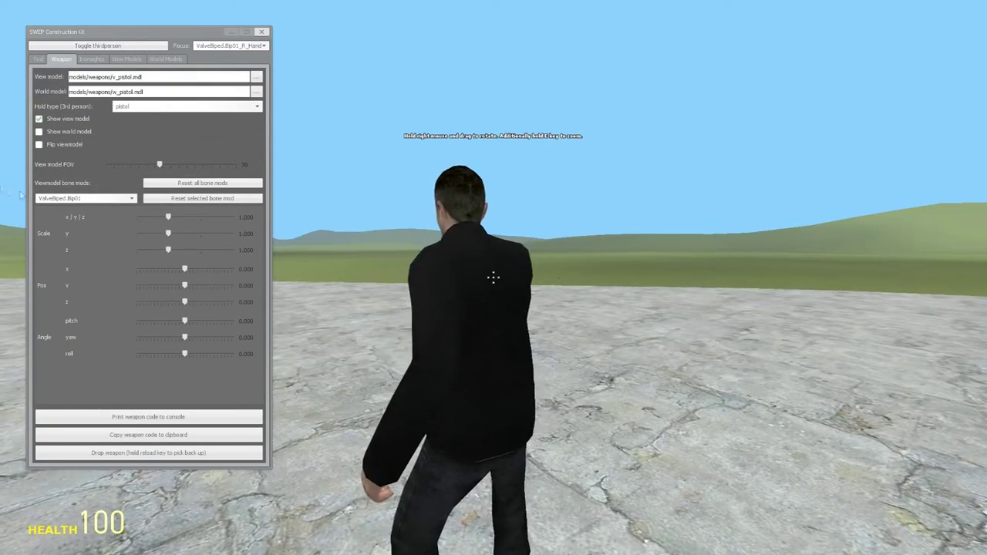
left_click(39, 62)
left_click(65, 62)
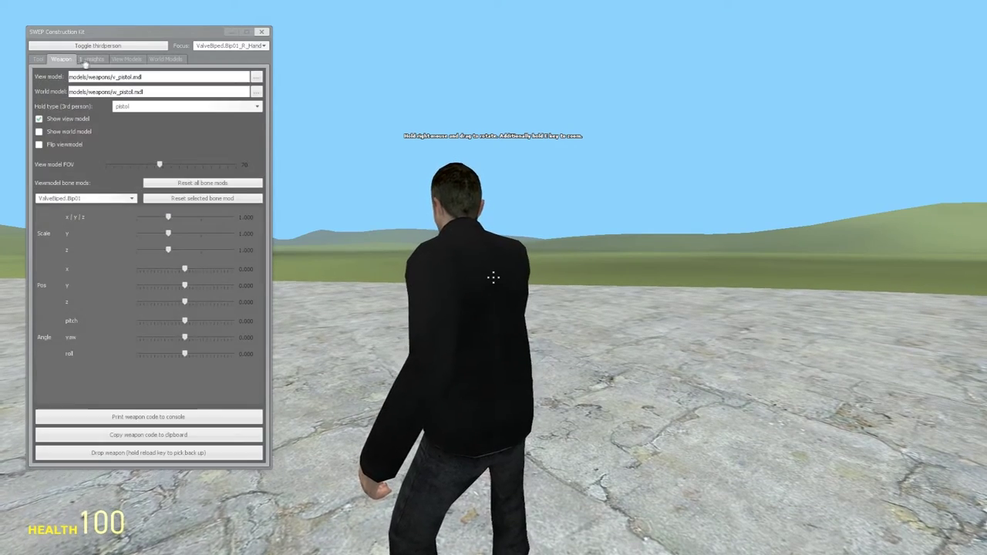
left_click(89, 62)
left_click(56, 62)
left_click(37, 60)
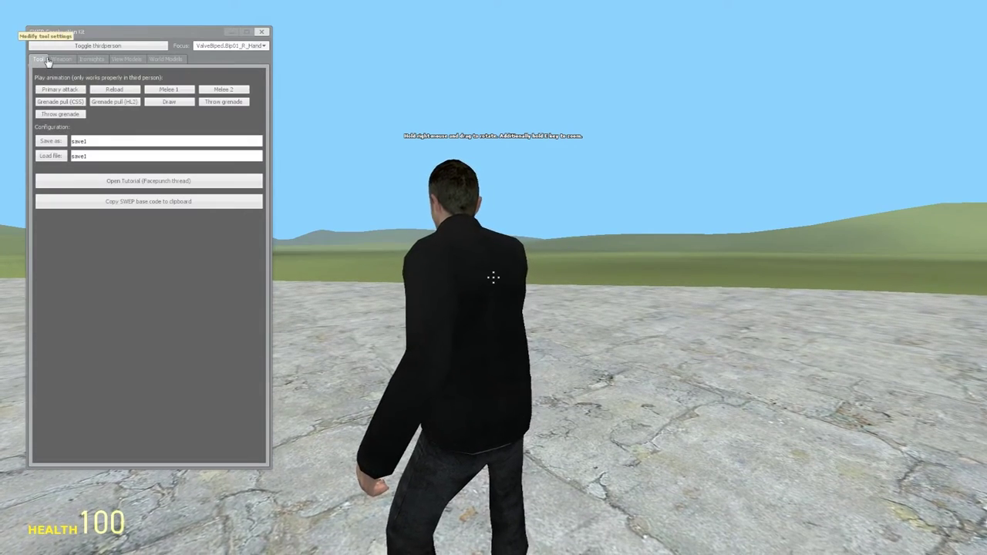
- Set the weapon's third-person hold type to normal
left_click(57, 60)
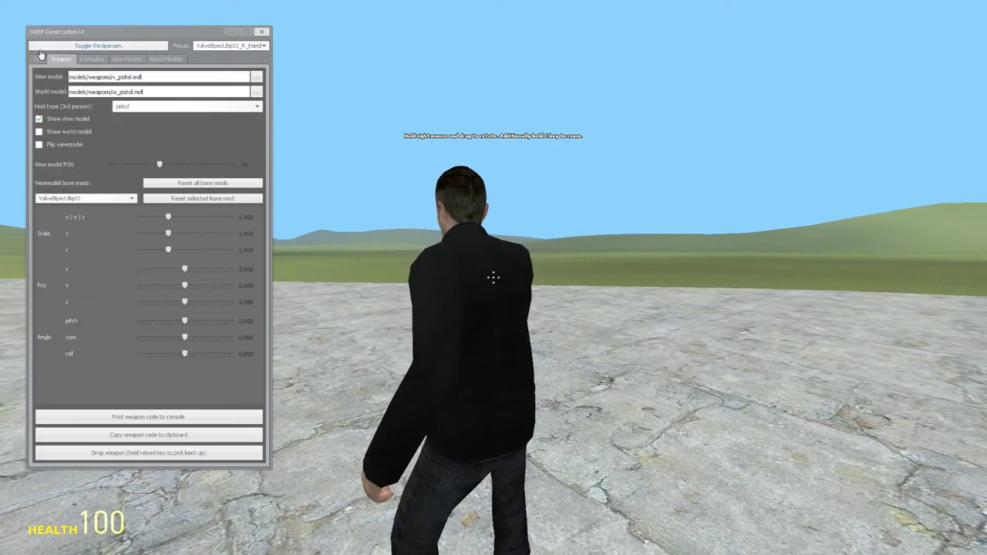
left_click(152, 109)
left_click(162, 122)
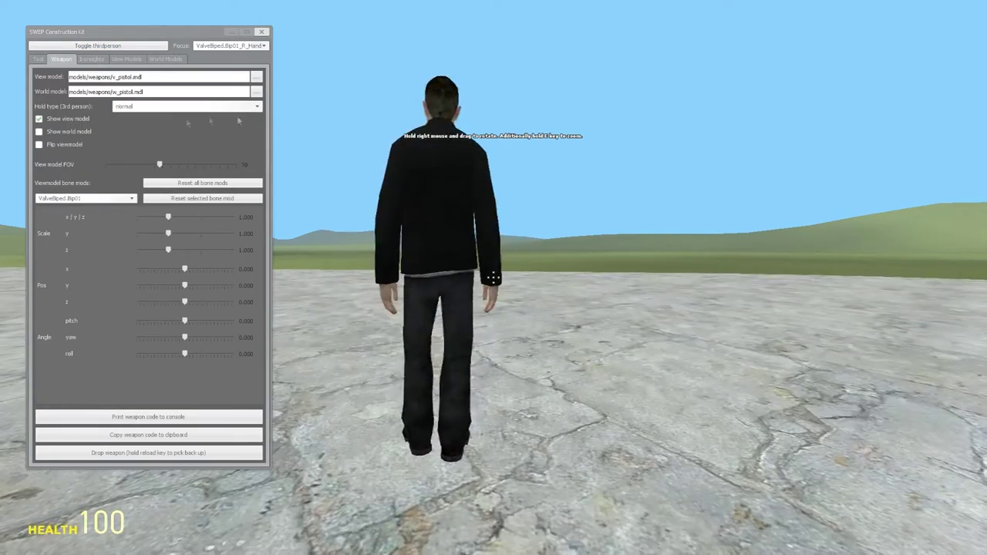
left_click_drag(385, 127, 443, 151)
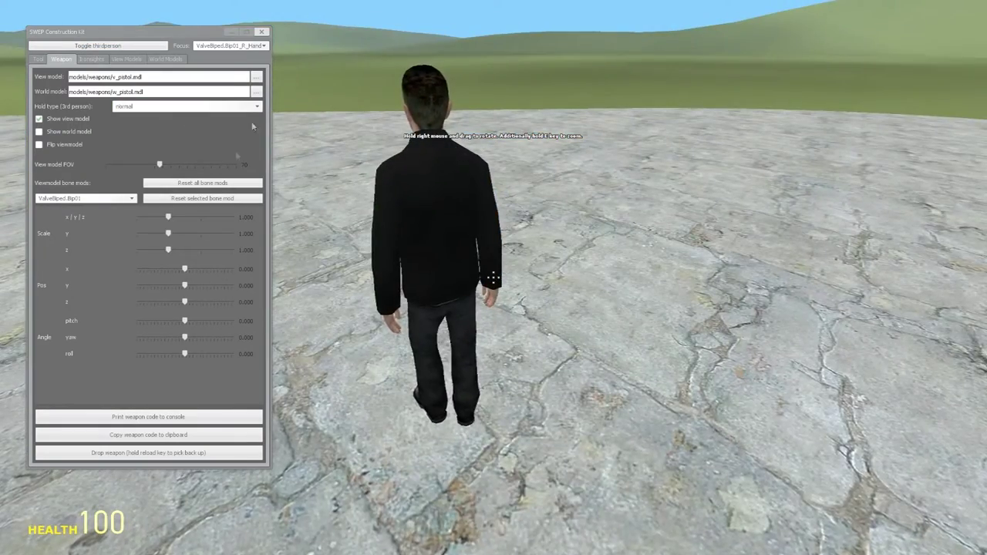
- Add a world model element of type Model named ak47 and attach it to the ValveBiped.Bip01_Spine bone
left_click(90, 60)
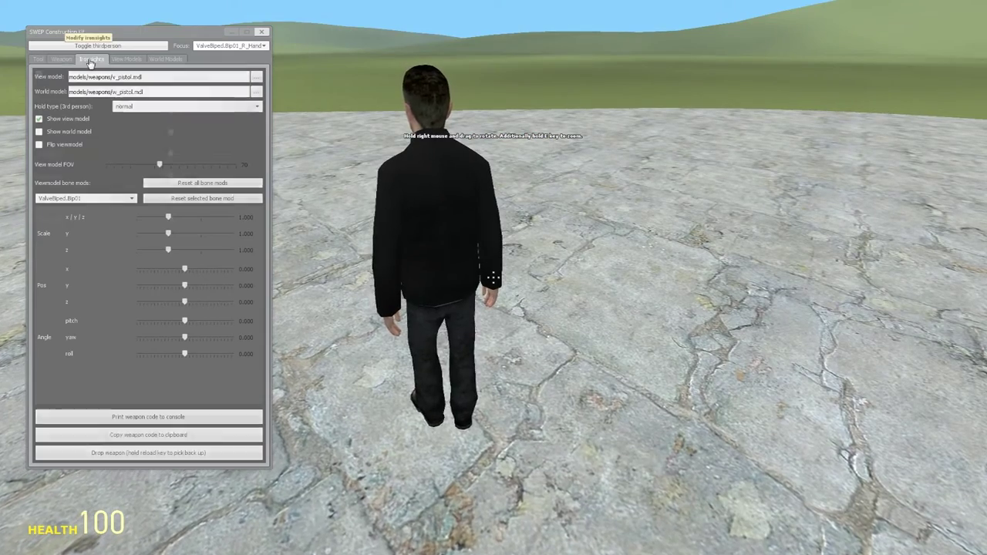
left_click(127, 60)
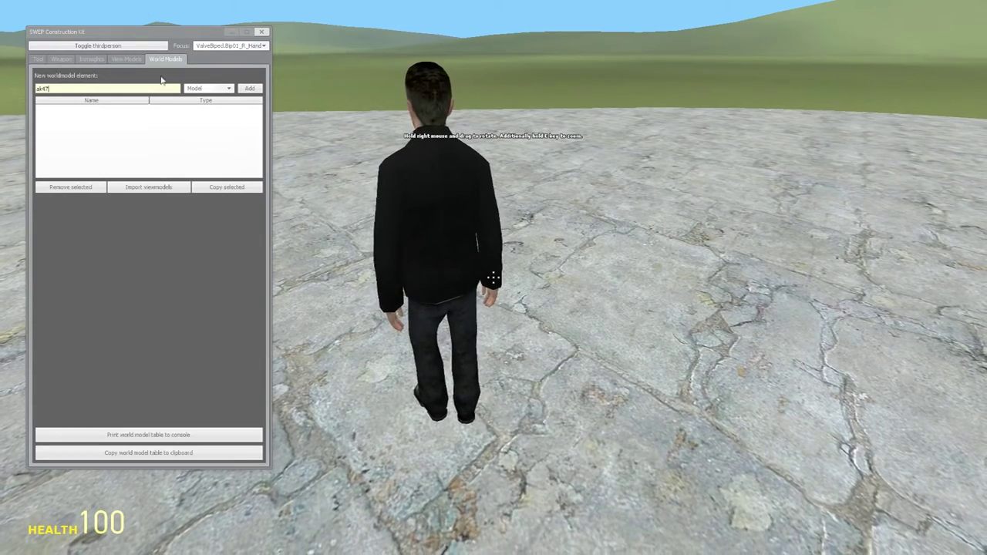
left_click(98, 111)
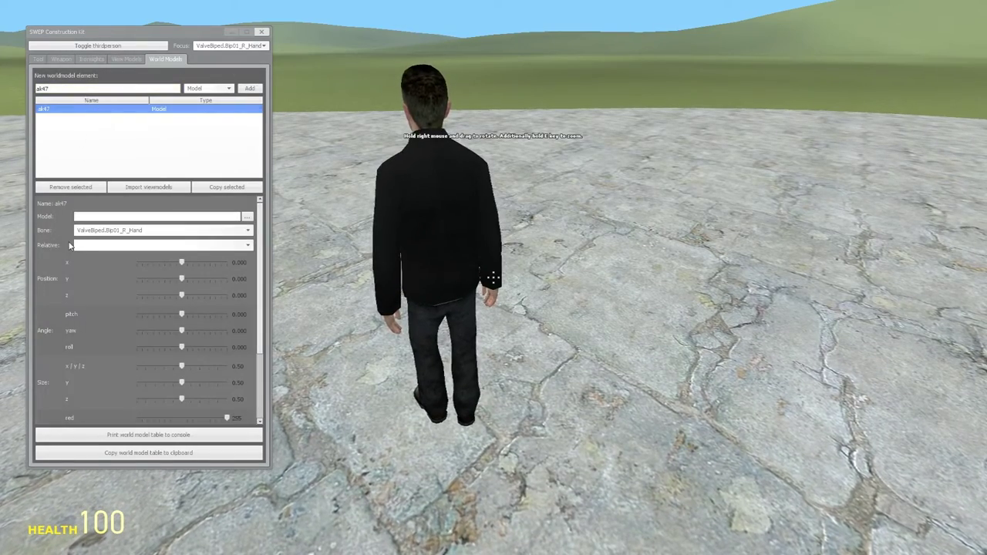
left_click(157, 230)
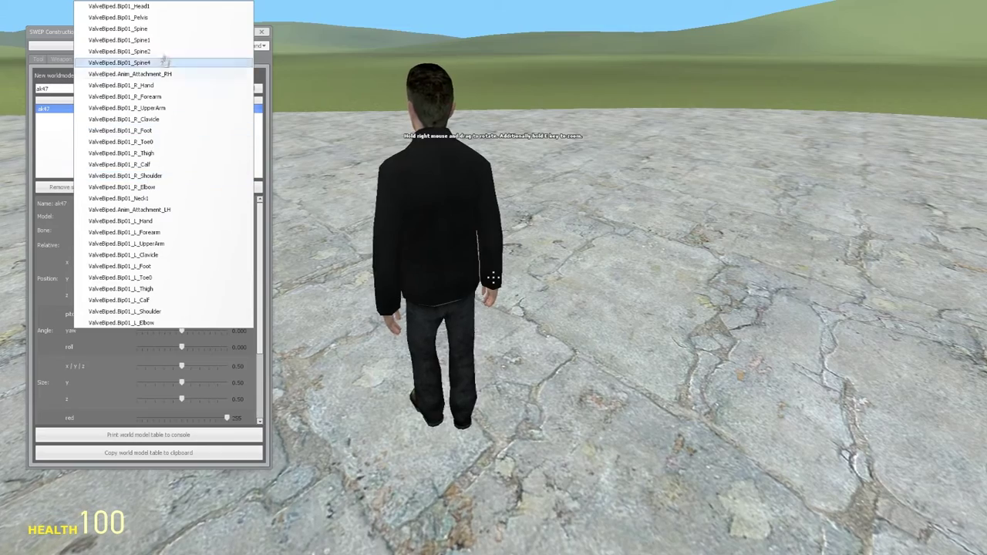
left_click(144, 28)
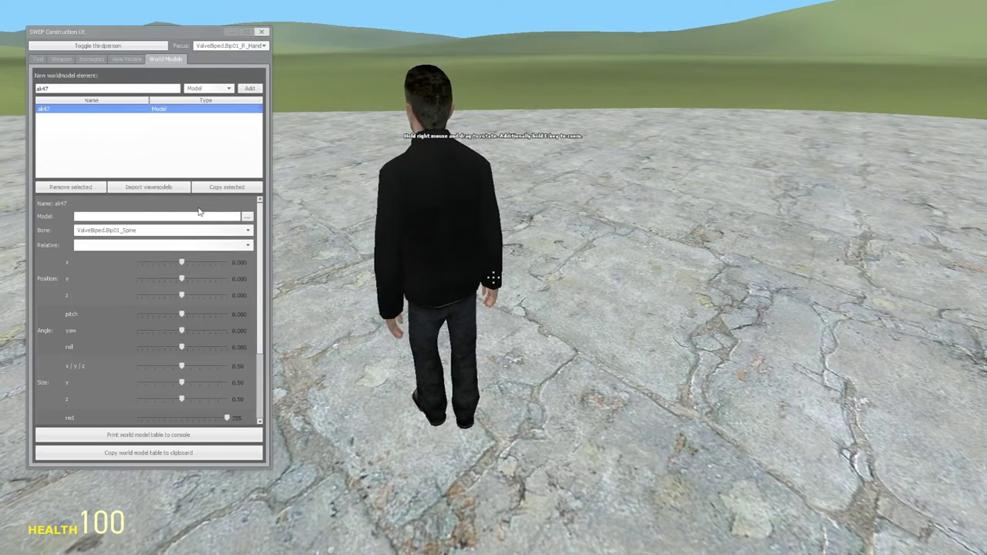
- Browse for the ak47 element's model and open the models/weapons folder
left_click(247, 219)
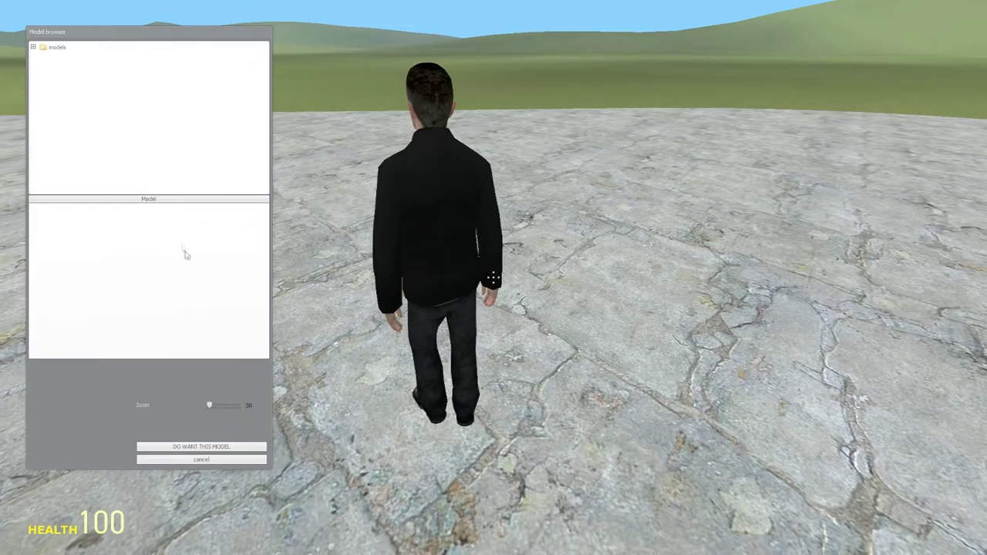
left_click(32, 50)
scroll(112, 131, "down", 10)
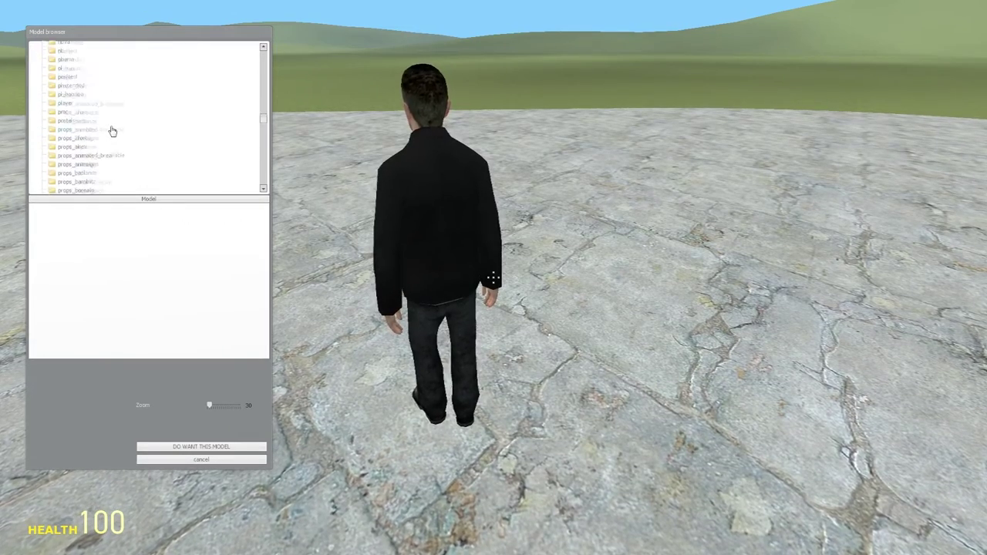
scroll(112, 131, "down", 10)
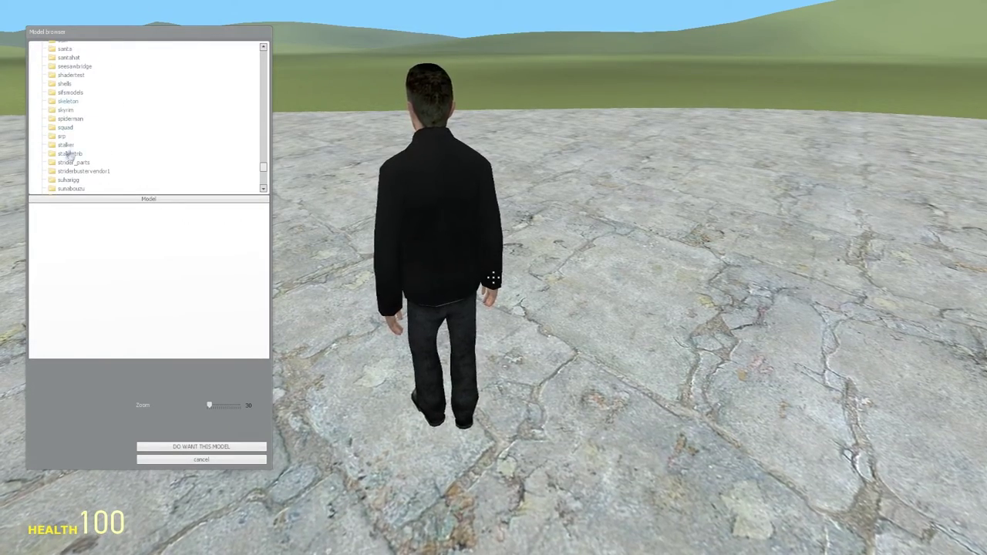
scroll(95, 116, "down", 4)
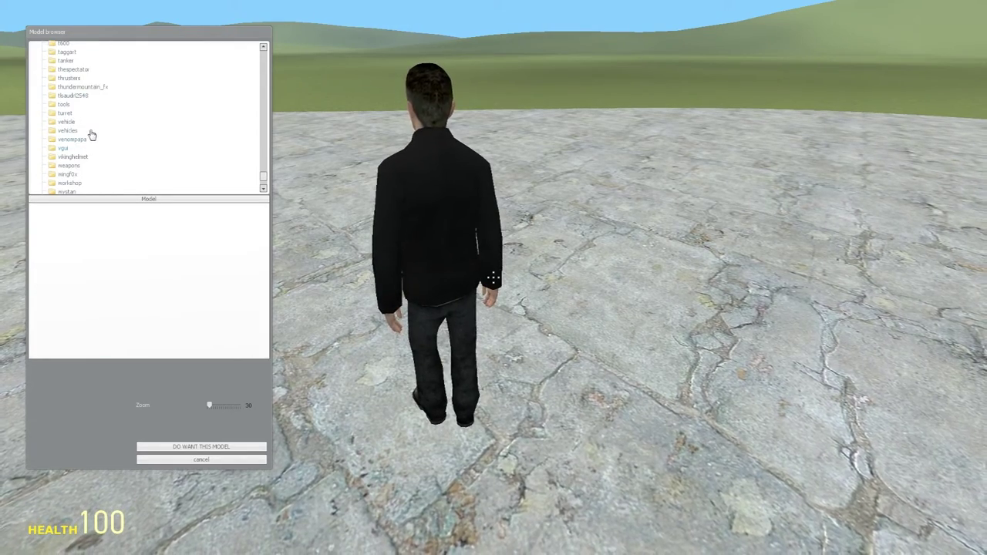
scroll(88, 156, "down", 1)
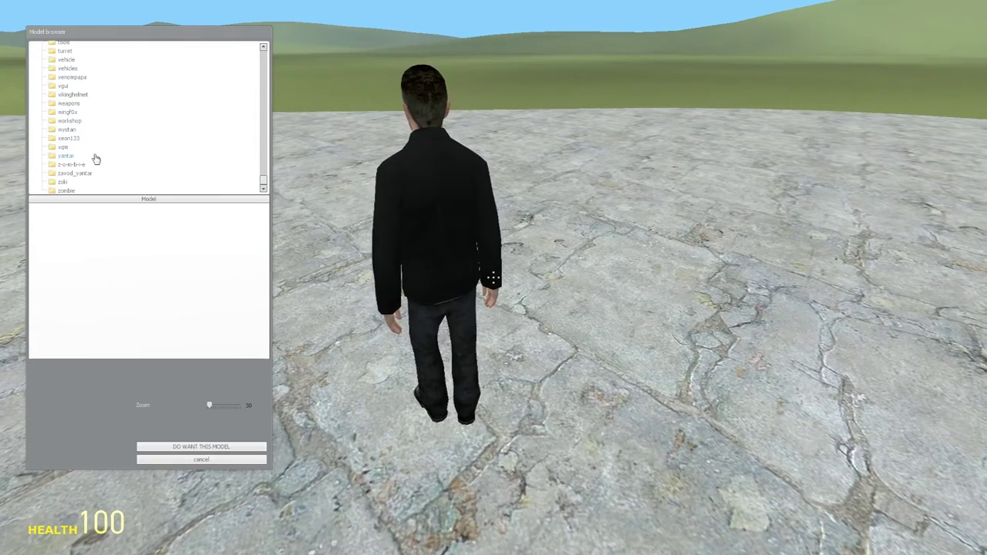
left_click(68, 128)
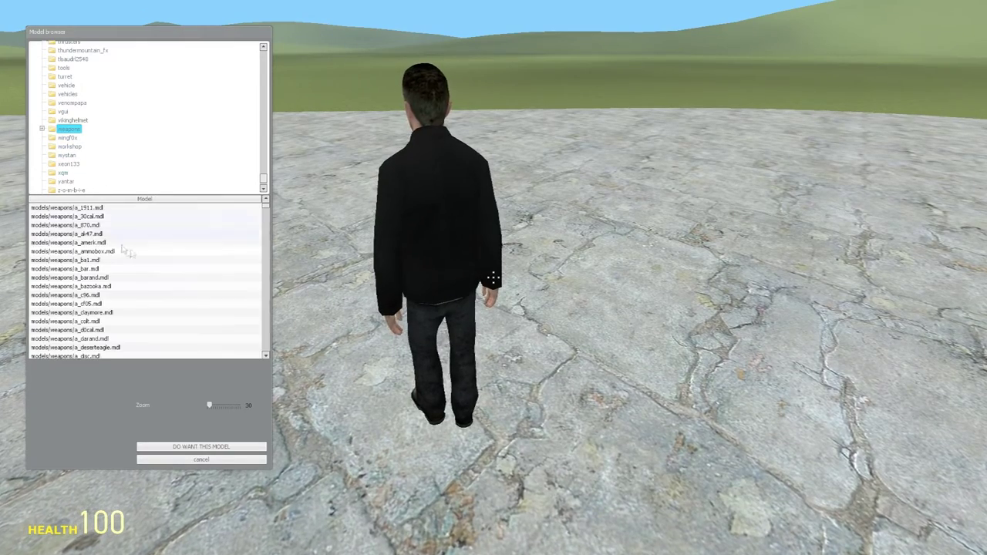
- Find an AK-47 world model in the models/weapons folder and assign models/weapons/w_ar1.mdl to the ak47 element
left_click(99, 233)
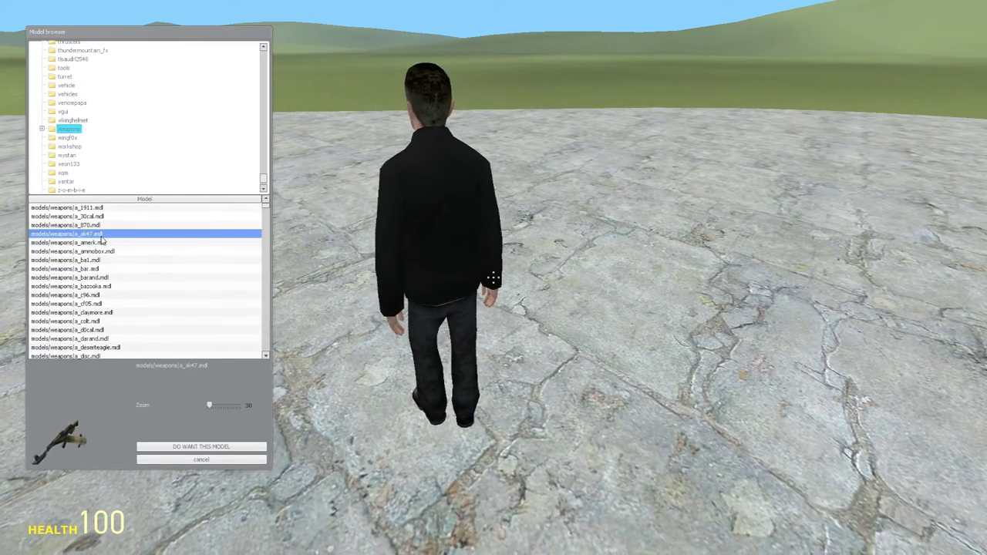
scroll(101, 241, "down", 10)
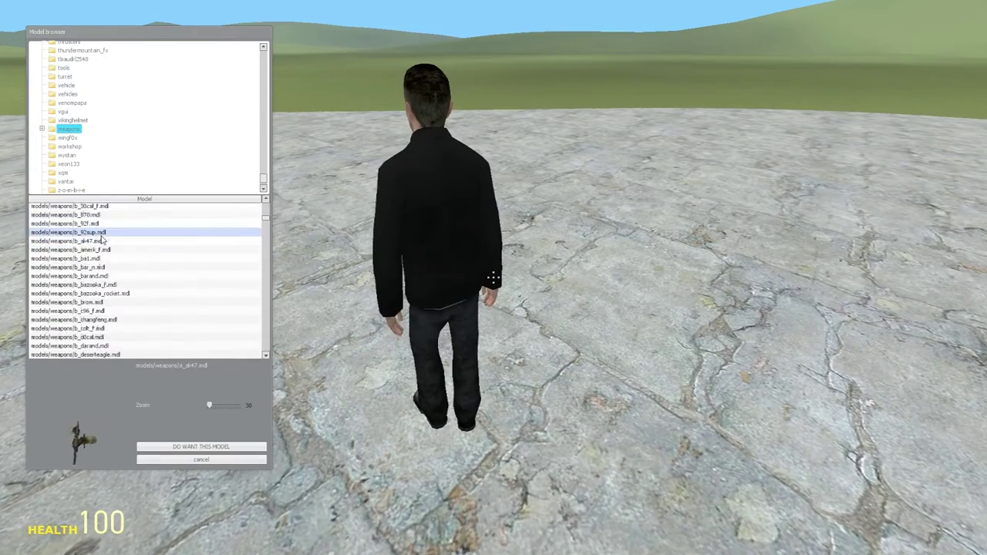
scroll(101, 241, "down", 10)
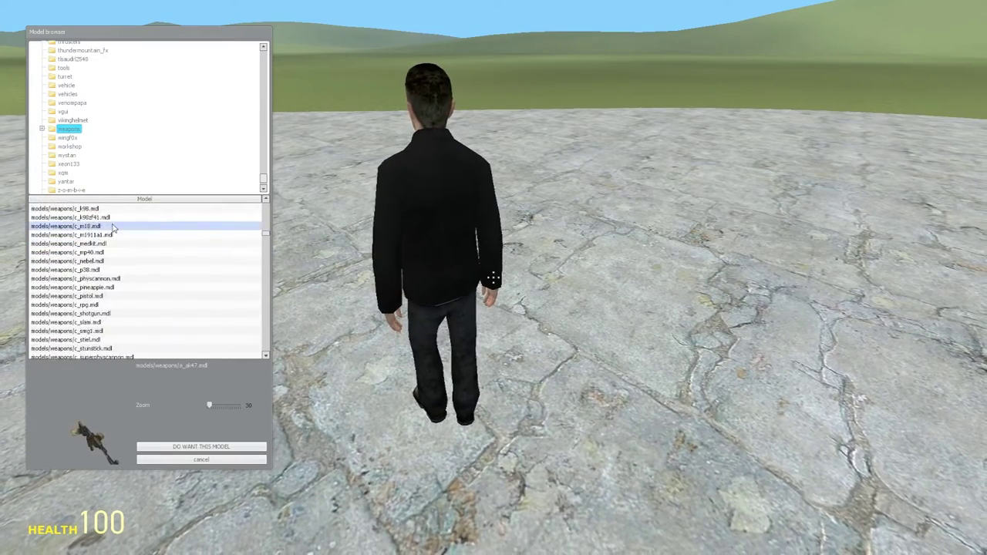
scroll(113, 228, "down", 5)
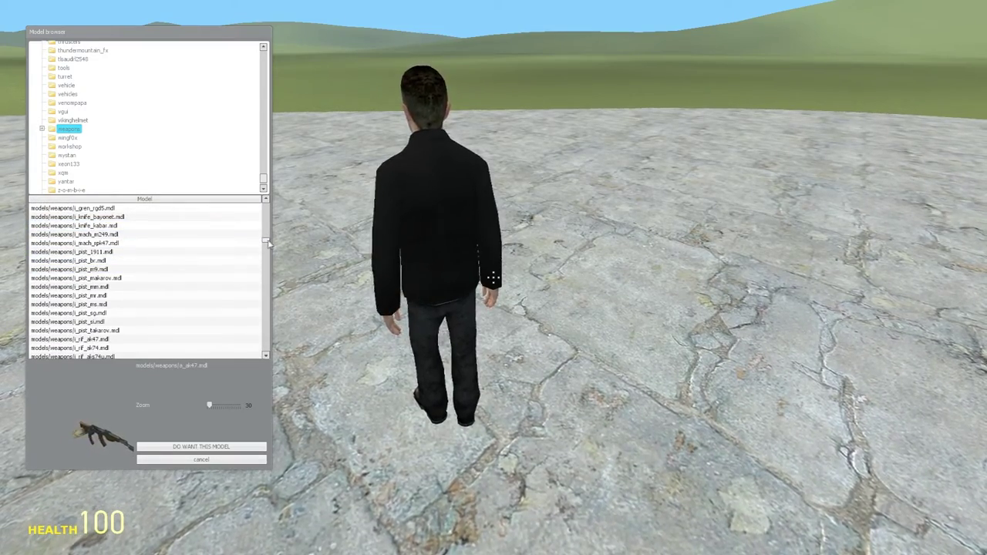
left_click_drag(267, 243, 244, 301)
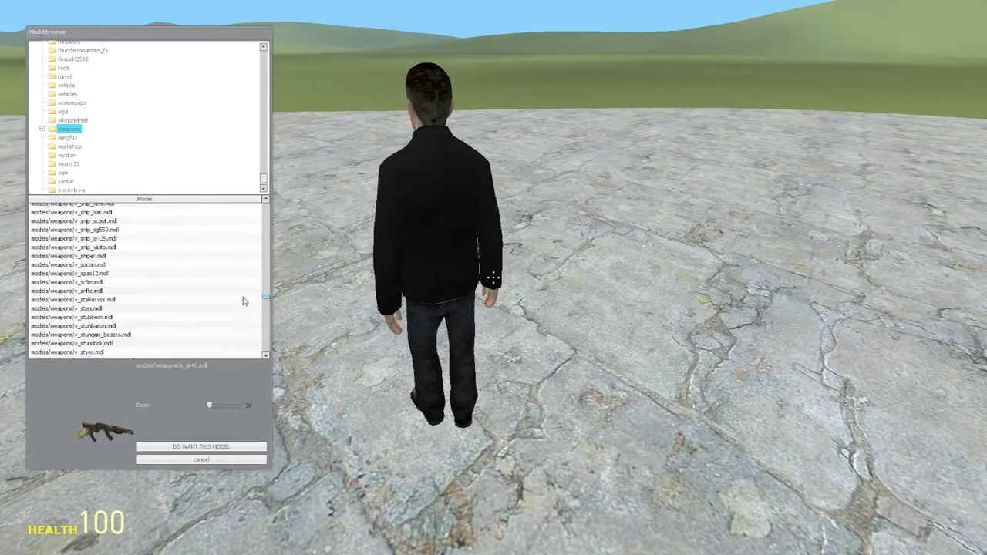
scroll(79, 233, "down", 10)
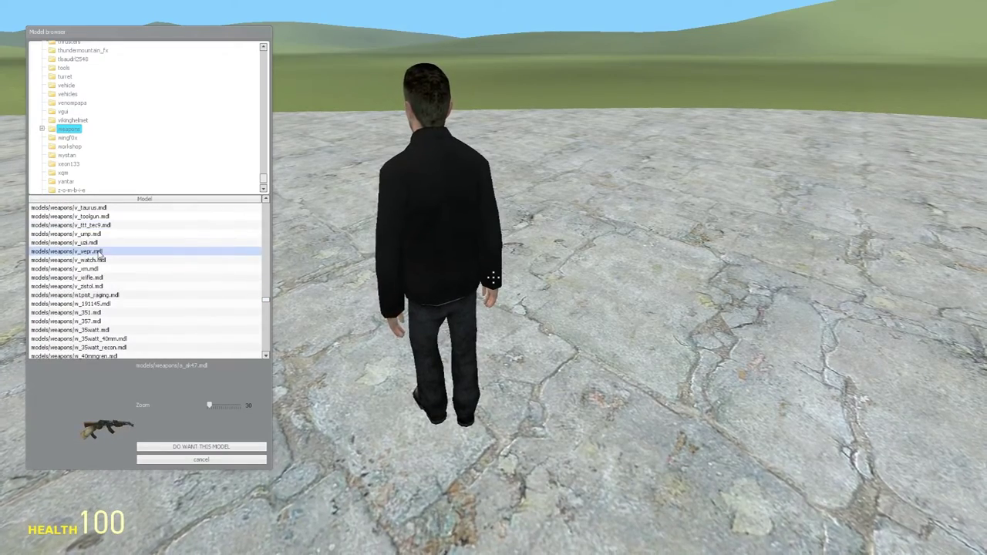
scroll(119, 301, "down", 4)
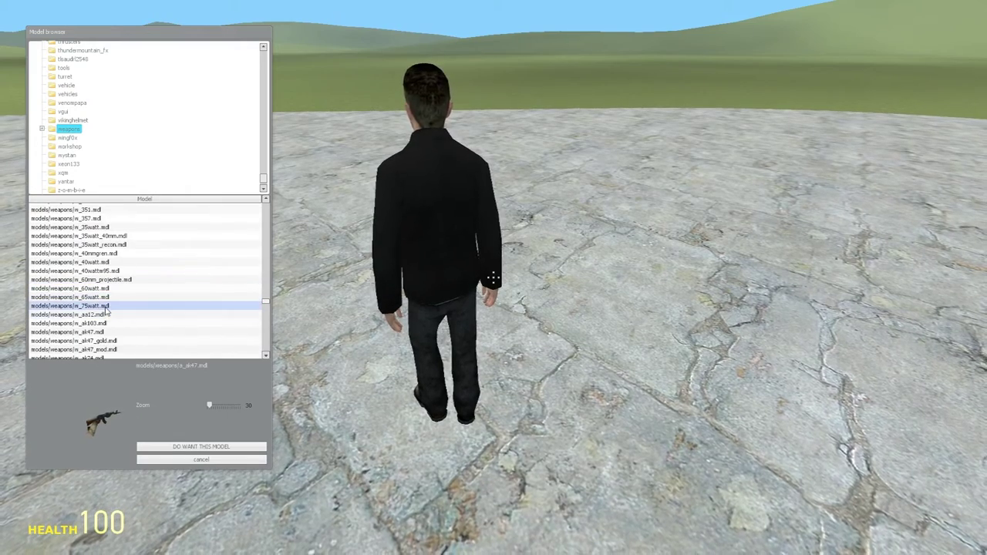
scroll(107, 309, "down", 2)
scroll(107, 307, "down", 1)
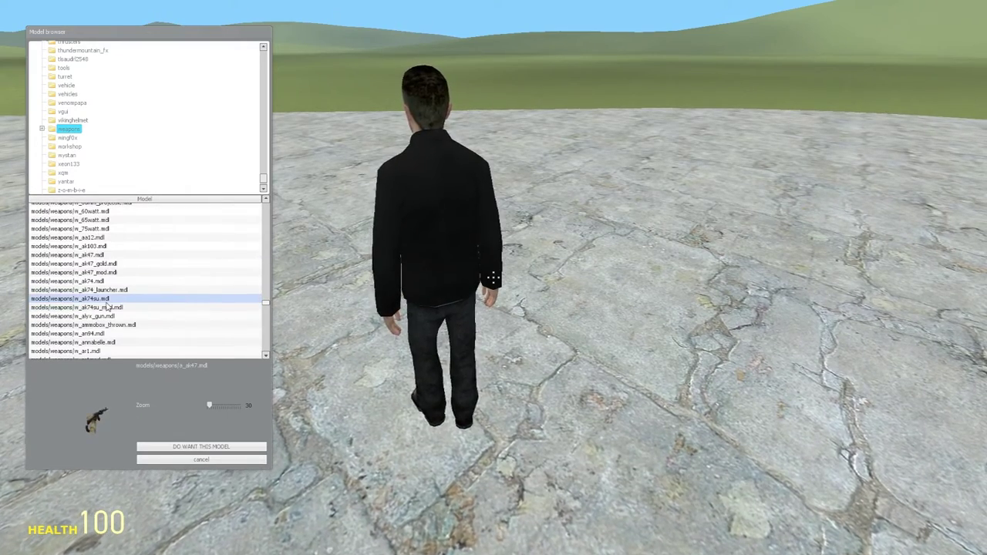
scroll(112, 309, "down", 1)
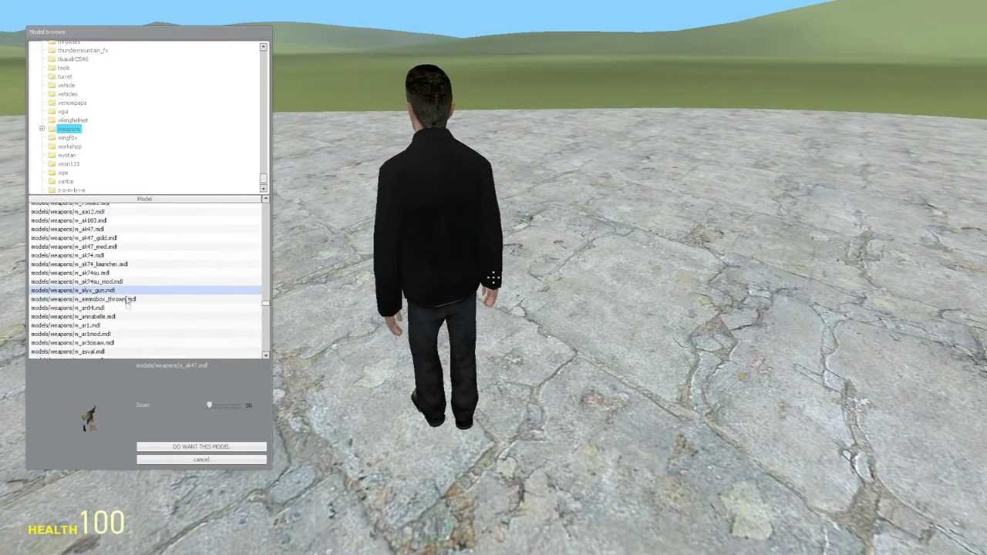
left_click(201, 447)
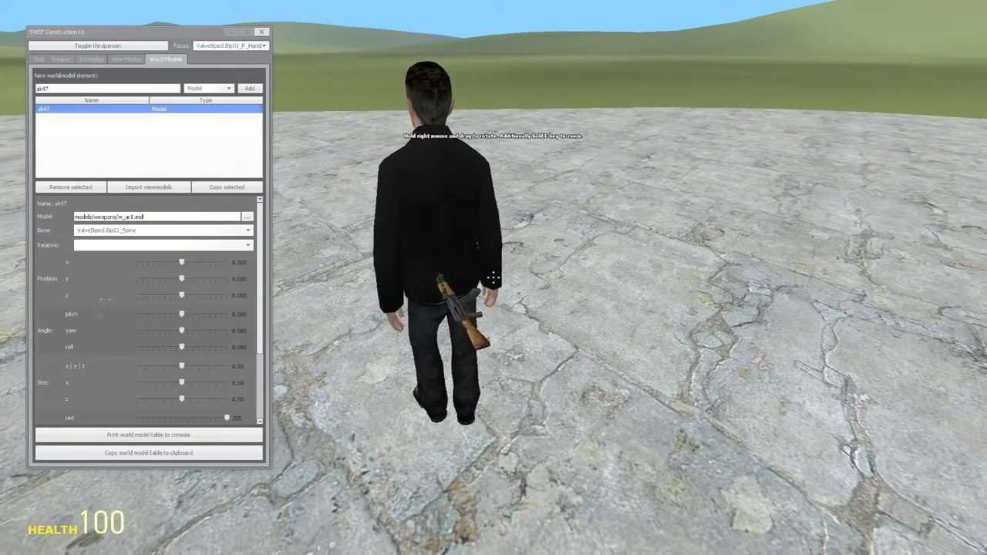
- Stand the rifle upright against the character's back, with position about x 19.5, y 4.7, z 0.2, pitch -6.3 and yaw -91
left_click_drag(509, 326, 496, 270)
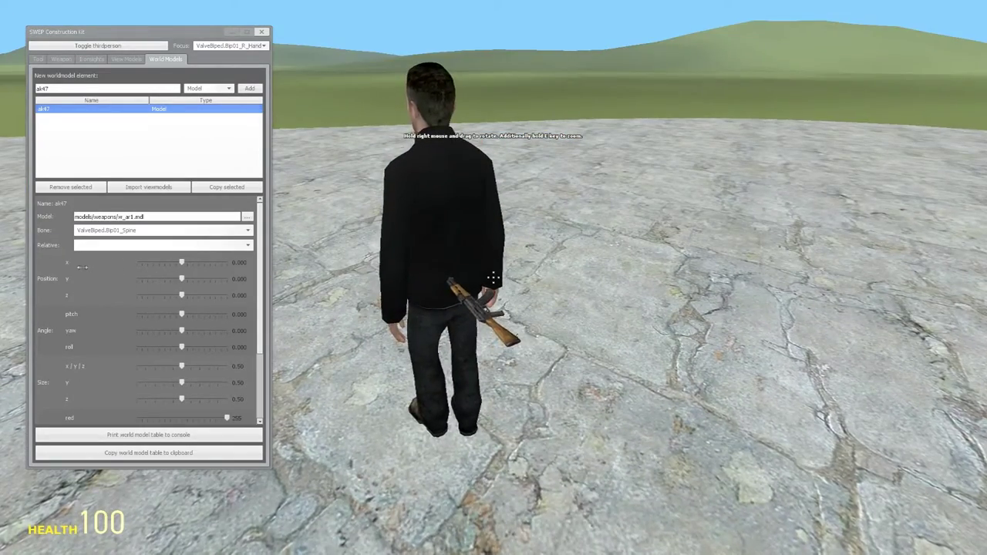
mouse_move(74, 314)
left_mouse_down()
mouse_move(99, 314)
mouse_move(64, 330)
mouse_move(62, 314)
left_mouse_up()
mouse_move(69, 279)
left_mouse_down()
mouse_move(100, 278)
mouse_move(72, 292)
mouse_move(100, 295)
mouse_move(100, 278)
mouse_move(75, 262)
left_mouse_up()
left_click_drag(634, 338, 356, 232)
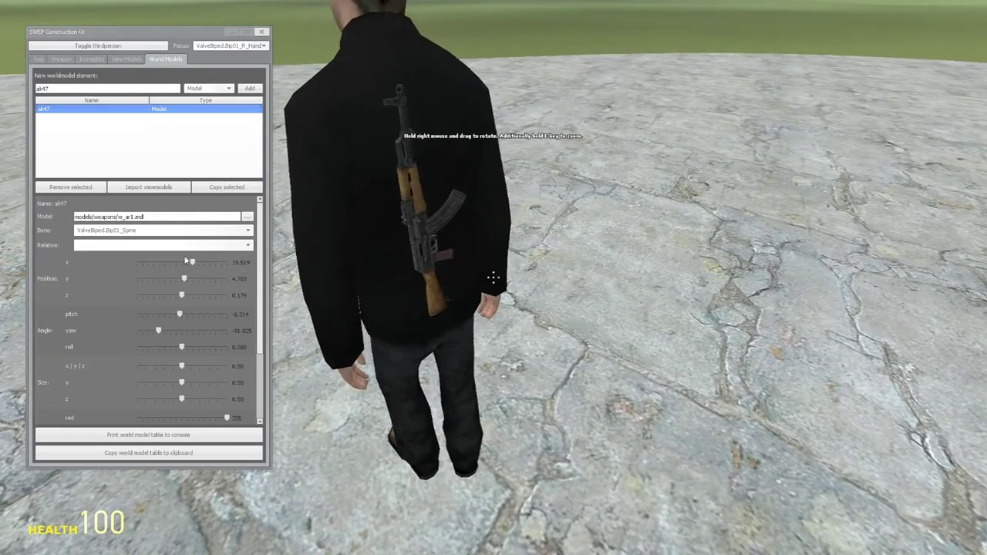
- Raise the rifle to about x 23.4 and bring it closer to the back at about y 2.5, with yaw about -87.9
left_click(78, 260)
left_click_drag(78, 261, 84, 262)
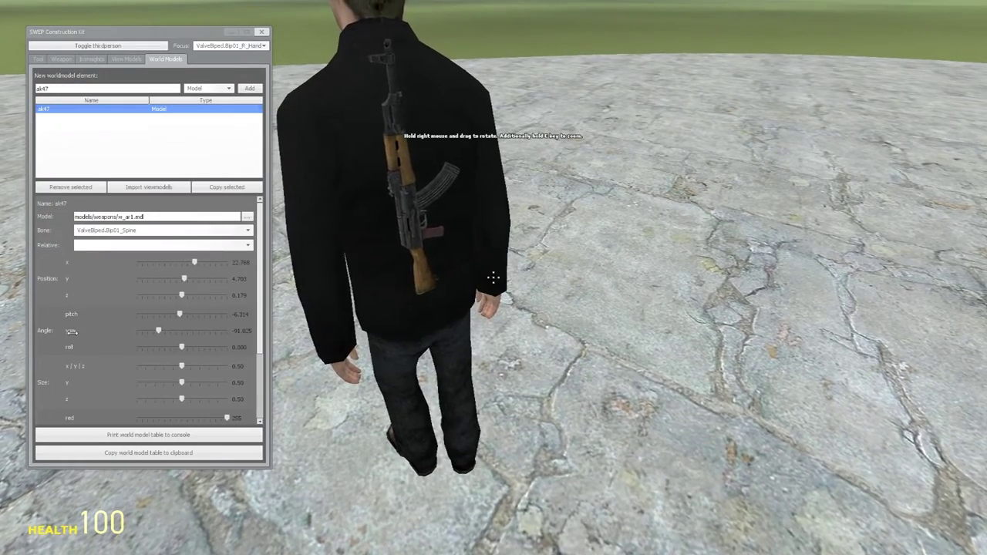
left_click(71, 331)
left_click_drag(71, 331, 75, 331)
left_click_drag(340, 320, 482, 309)
left_click_drag(81, 273, 76, 283)
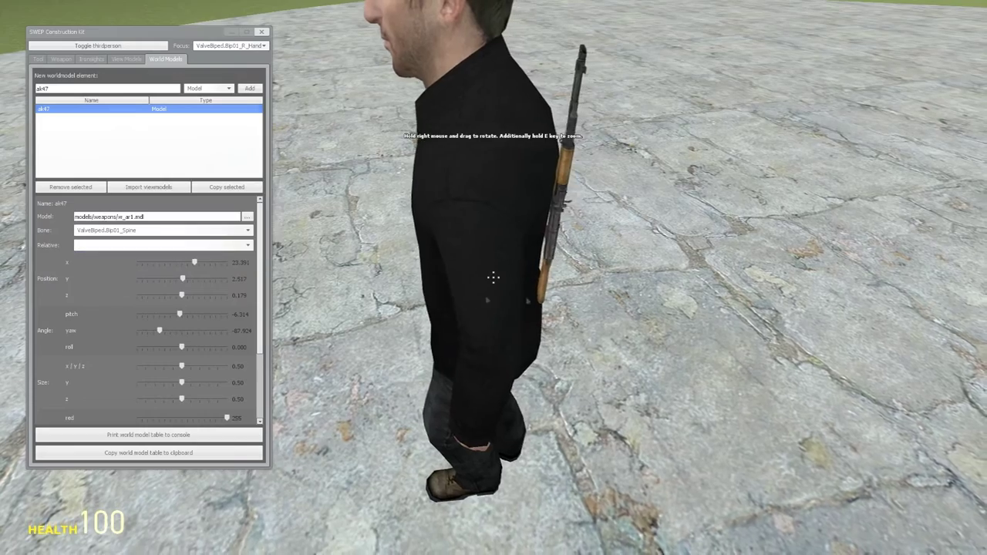
left_click_drag(463, 270, 646, 296)
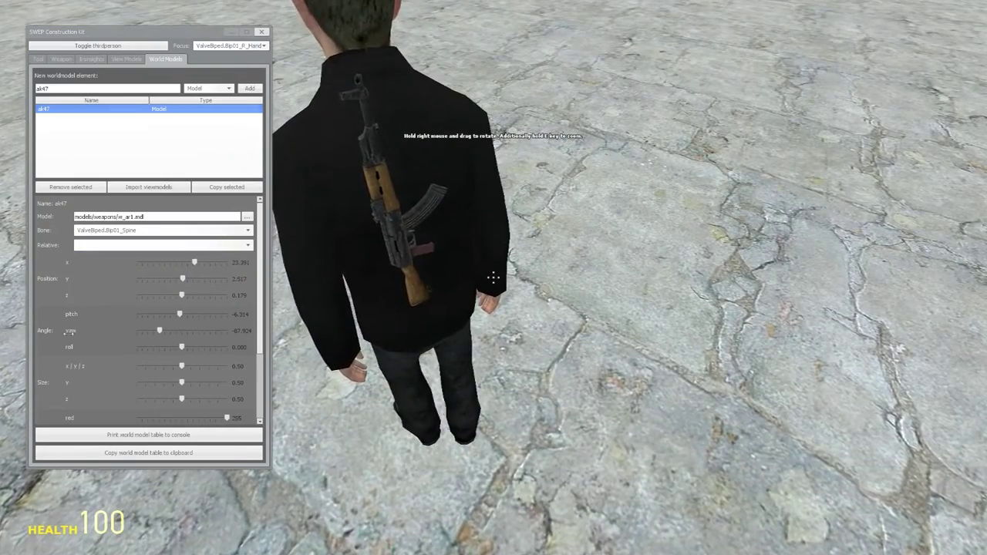
- Tilt the rifle with roll about -34.4, pitch about 4.5 and yaw about -78.3, and set position y to about 3.5
left_click_drag(75, 348, 71, 349)
left_click_drag(554, 325, 486, 282)
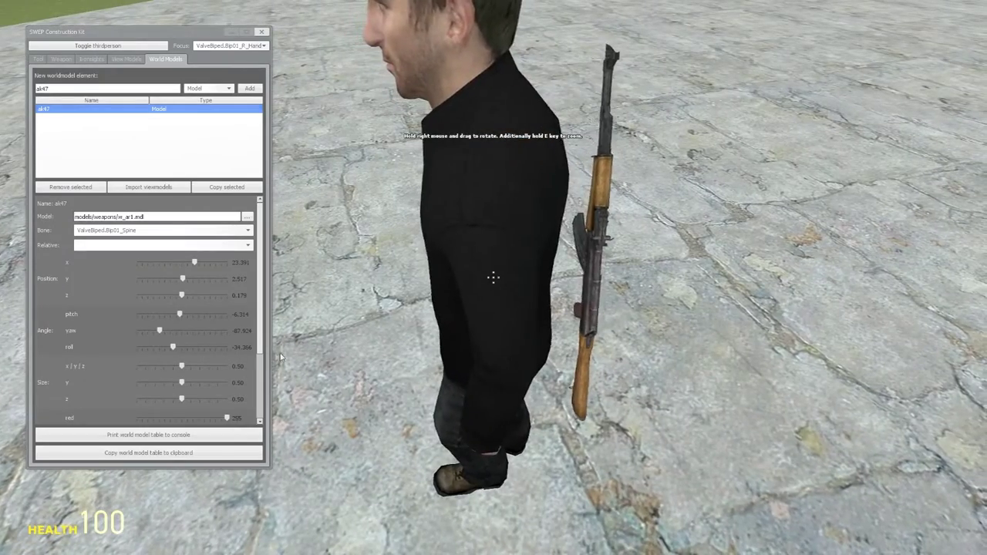
left_click_drag(66, 279, 67, 278)
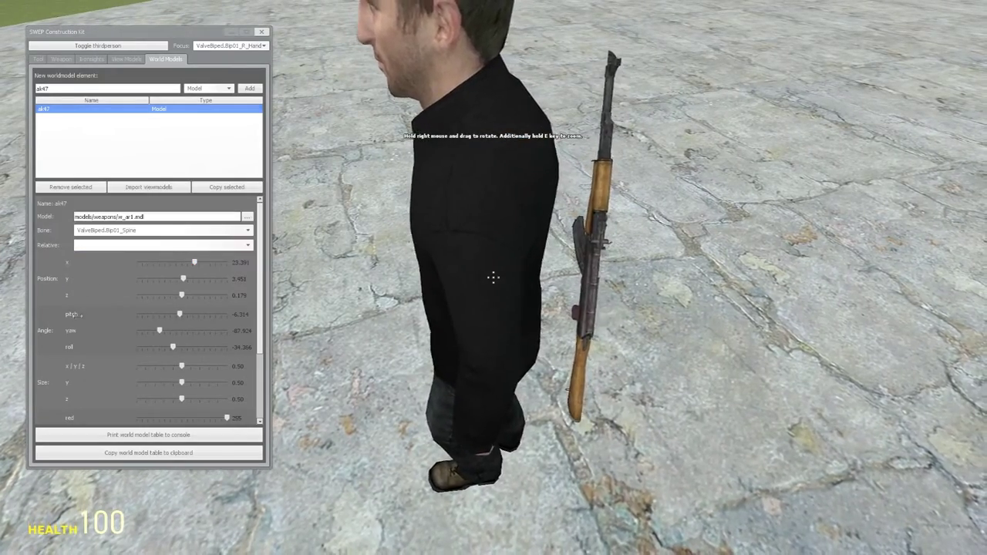
mouse_move(71, 313)
left_mouse_down()
mouse_move(99, 314)
mouse_move(71, 330)
left_mouse_up()
left_click_drag(586, 324, 730, 355)
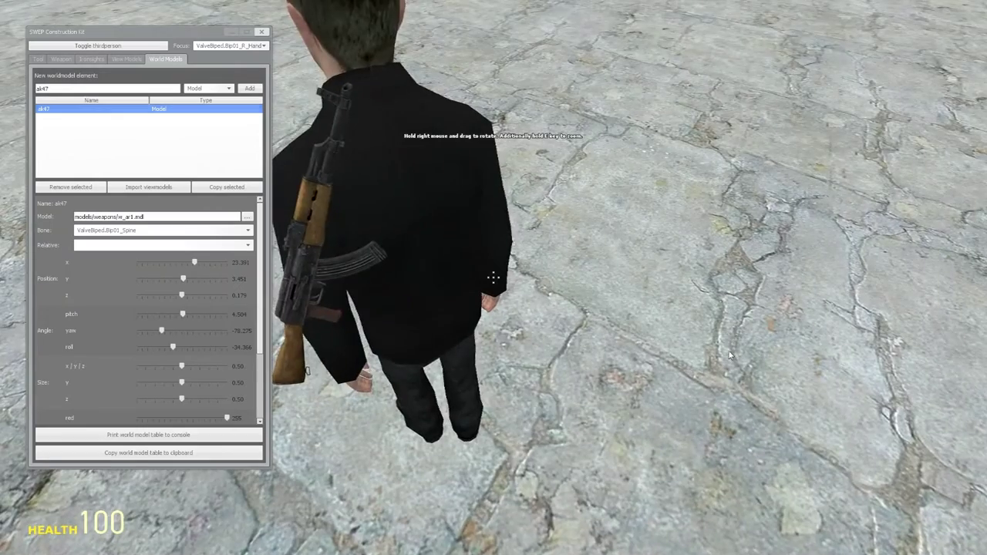
- Set the rifle's roll to about -47.8 and lower it along x to about 19.1
left_click_drag(72, 349, 71, 348)
left_click_drag(663, 332, 556, 337)
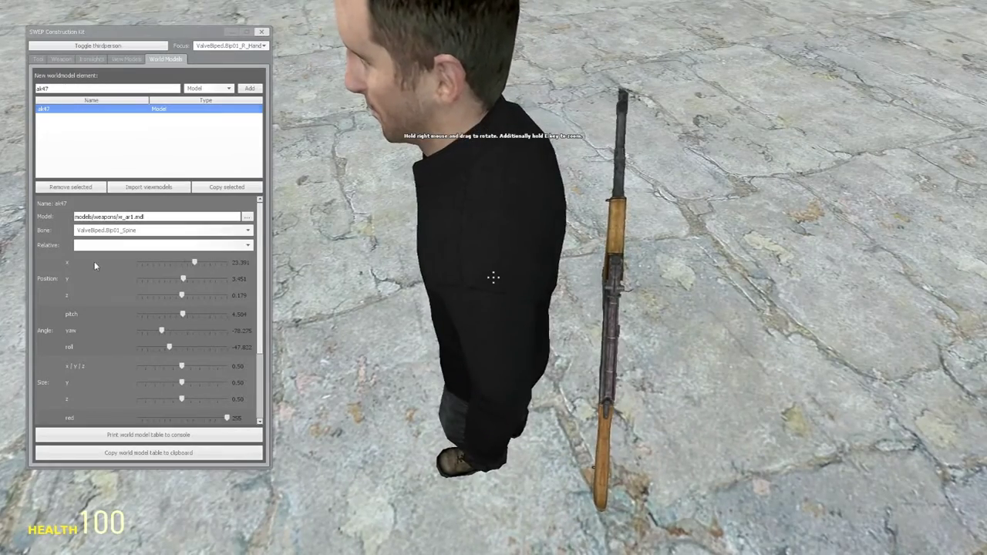
left_click_drag(77, 264, 77, 264)
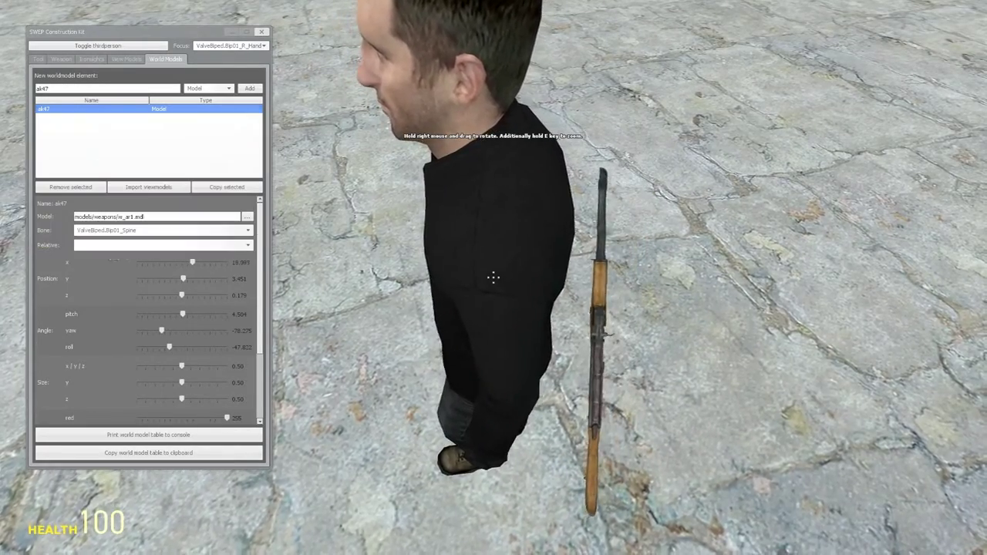
left_click_drag(463, 324, 586, 299)
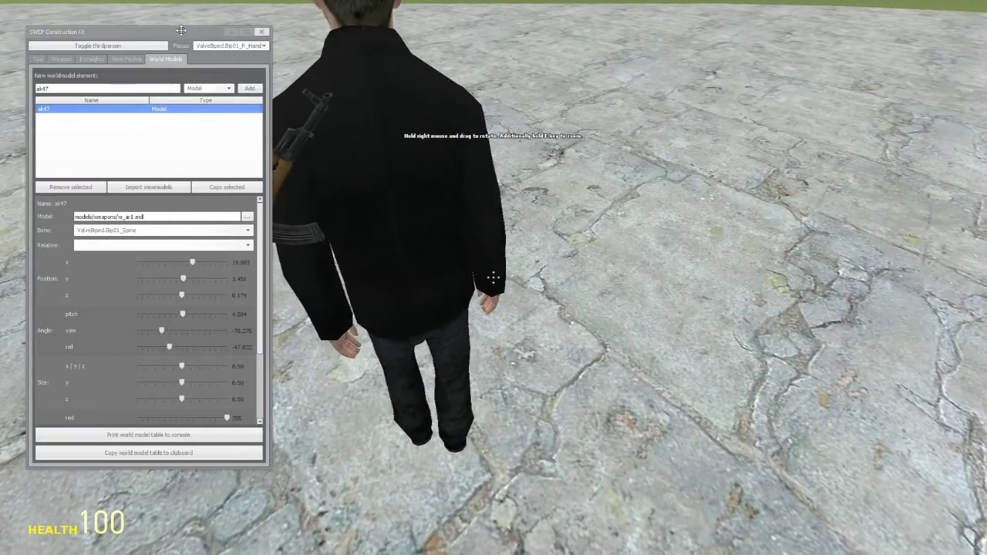
- Move the settings window clear of the rifle and shift the rifle onto the back at about y 1.4 and z -8.5
left_click_drag(180, 30, 738, 44)
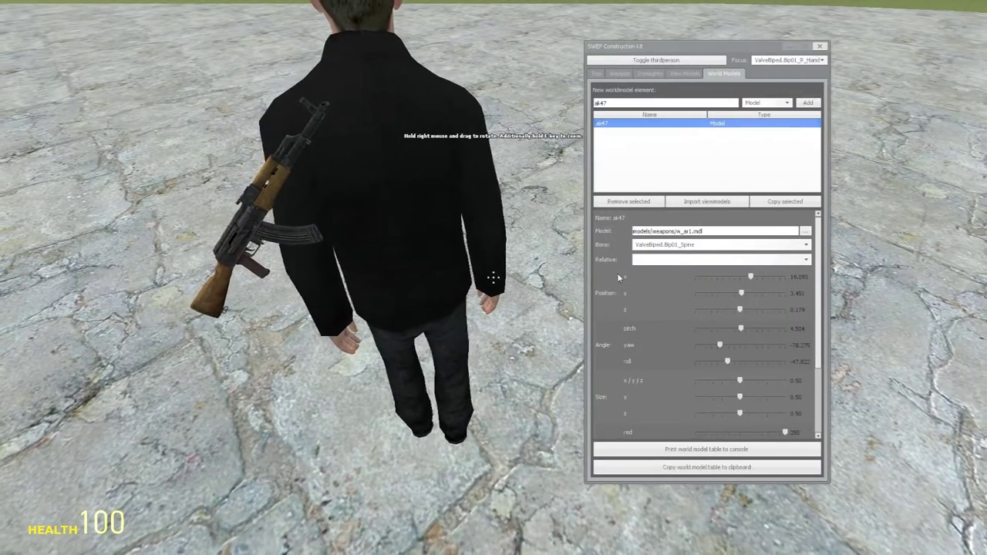
left_click_drag(658, 276, 624, 294)
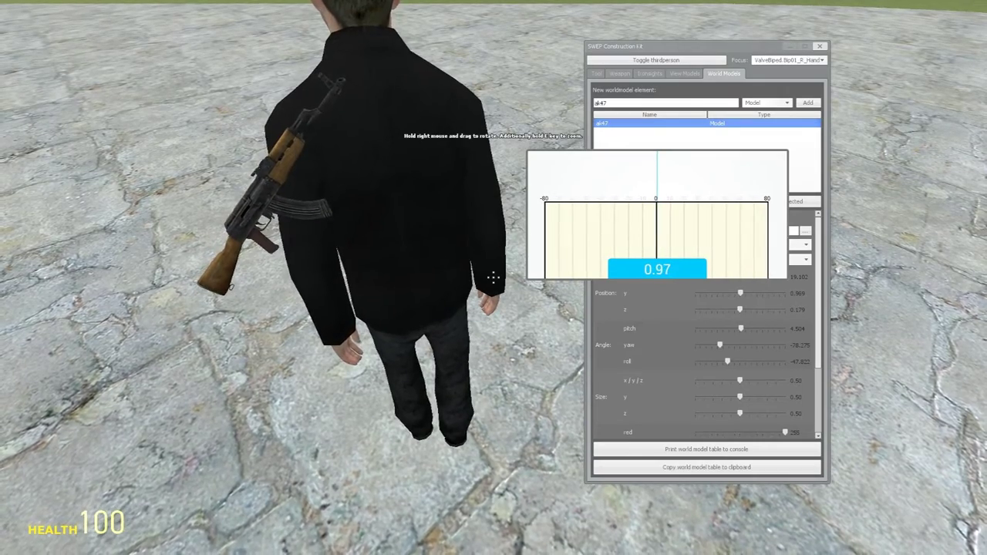
left_click_drag(657, 292, 647, 309)
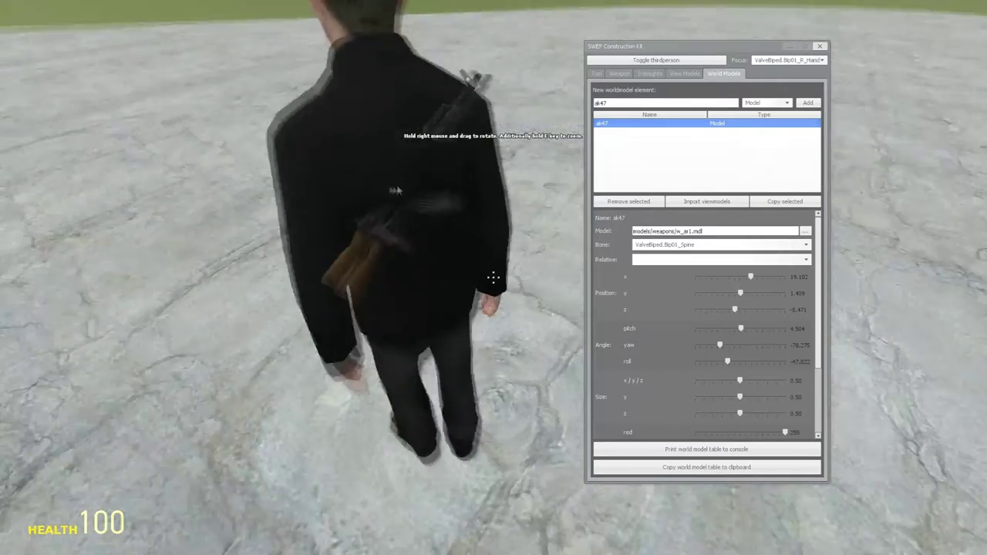
left_click_drag(398, 190, 365, 188)
- Set the rifle's pitch to about -2.7 and its x position to about 18.4
left_click_drag(630, 334, 657, 328)
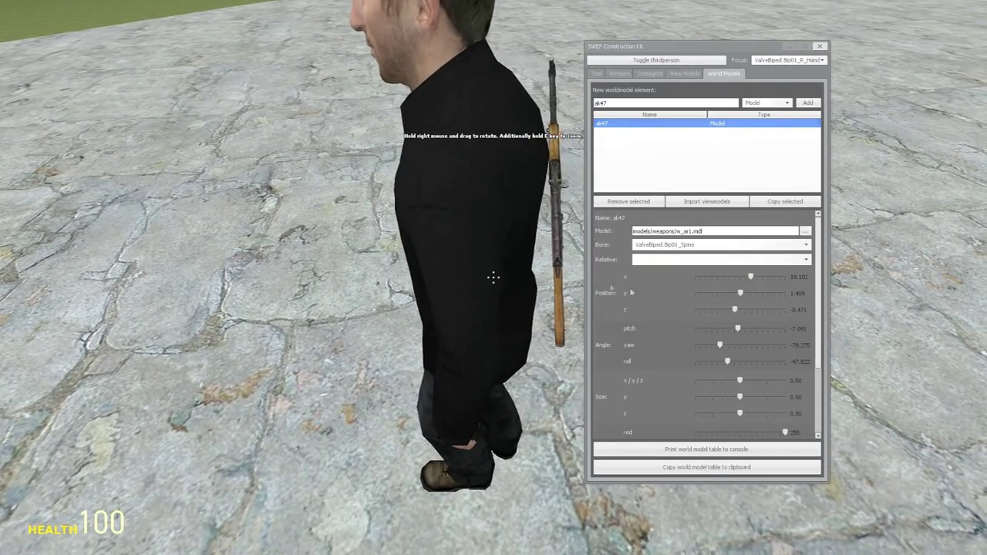
left_click_drag(656, 277, 654, 277)
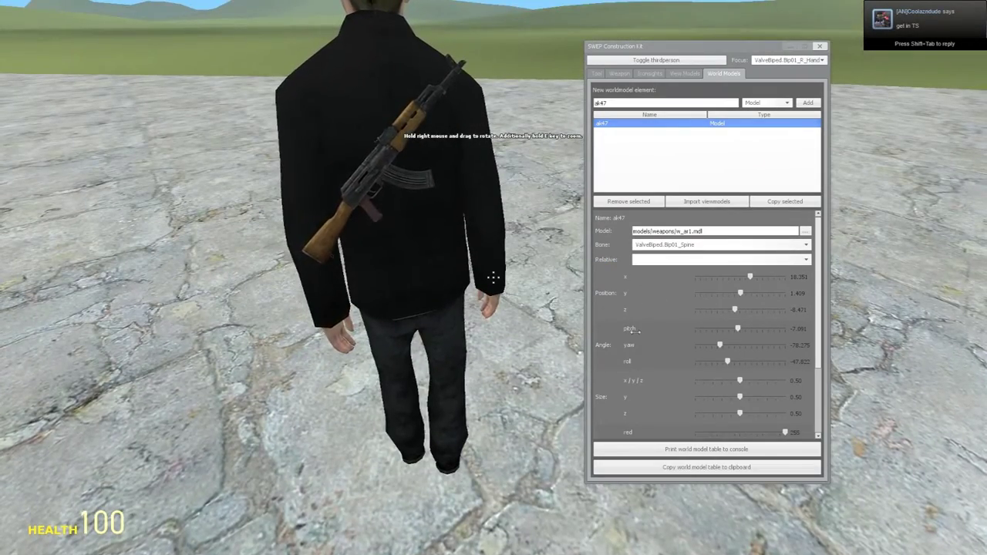
left_click_drag(657, 329, 657, 328)
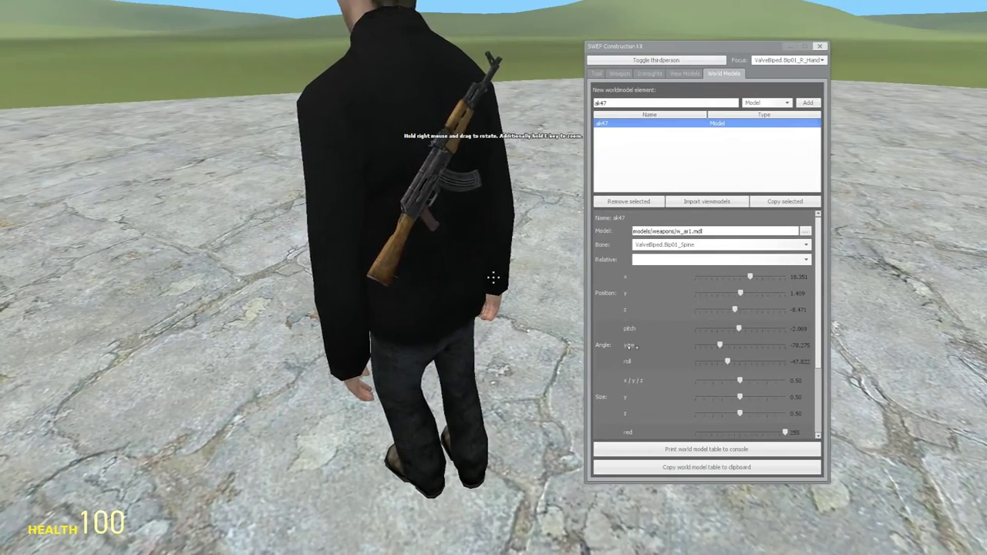
- Align the rifle with the back by setting pitch to about -4.9, yaw to about -85.1 and roll to about -30.1
mouse_move(634, 347)
left_mouse_down()
mouse_move(649, 329)
mouse_move(649, 361)
mouse_move(648, 328)
mouse_move(633, 345)
left_mouse_up()
left_click_drag(496, 280, 496, 280)
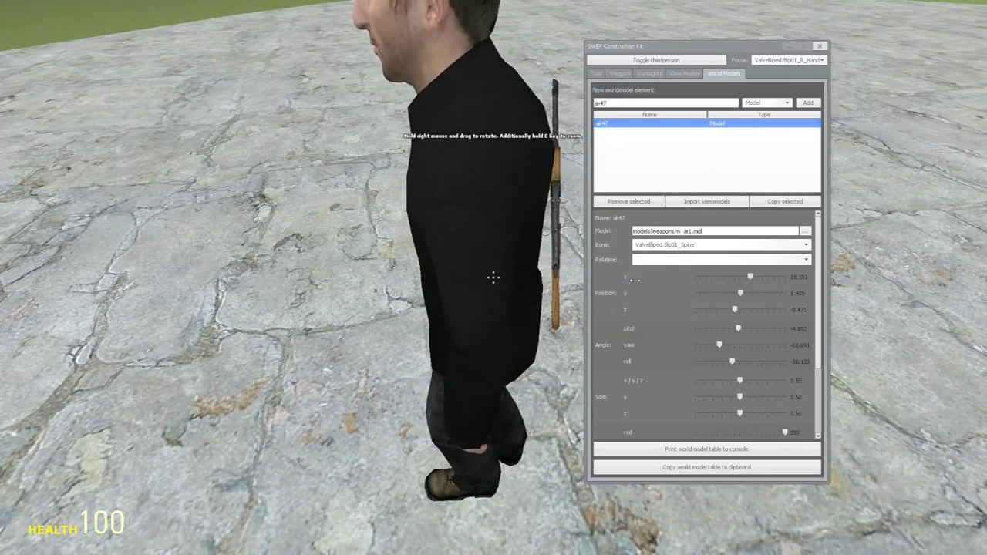
left_click_drag(631, 345, 629, 345)
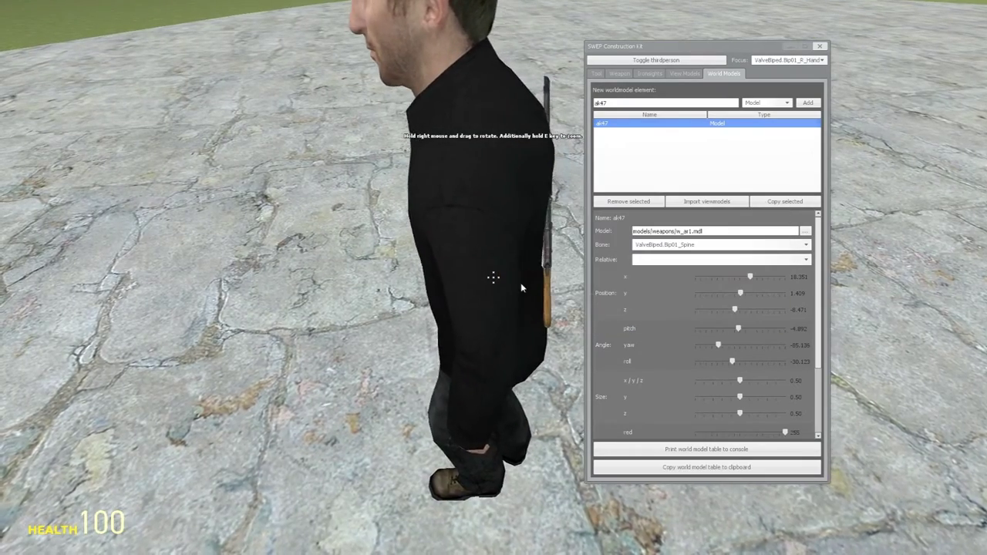
- Fine-tune the rifle's position on the back to about x 20.6, y 1.9 and z -6.2
left_click_drag(520, 283, 629, 276)
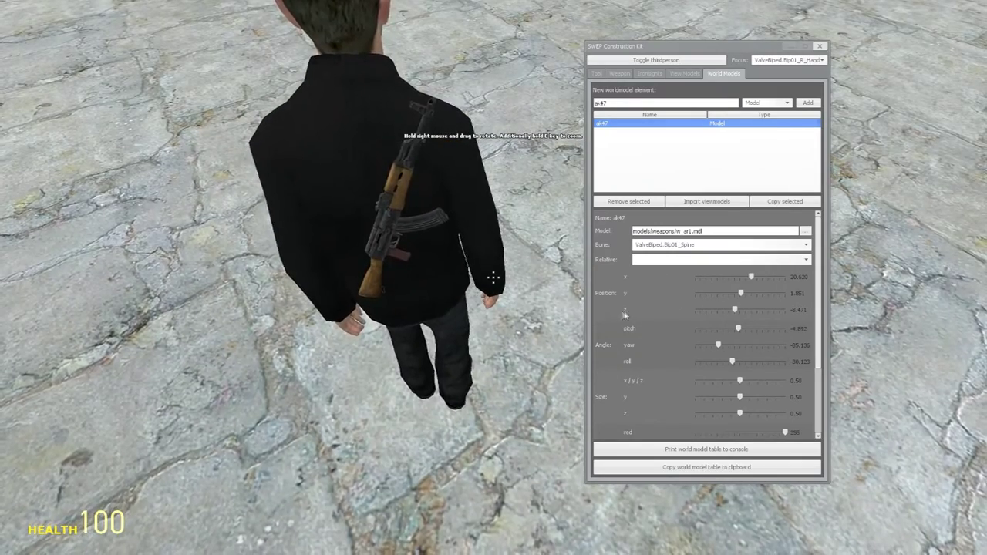
left_click_drag(623, 309, 625, 309)
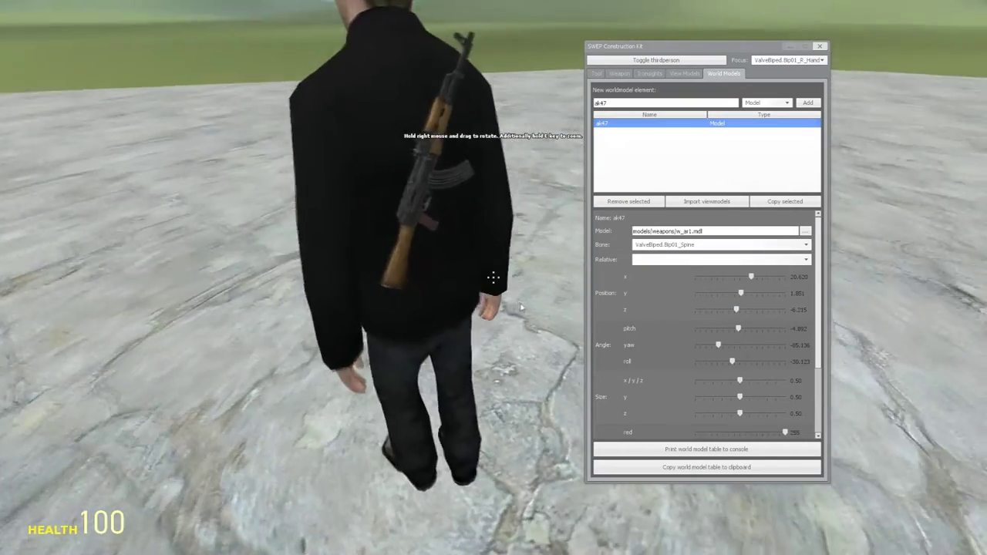
left_click_drag(521, 307, 494, 308)
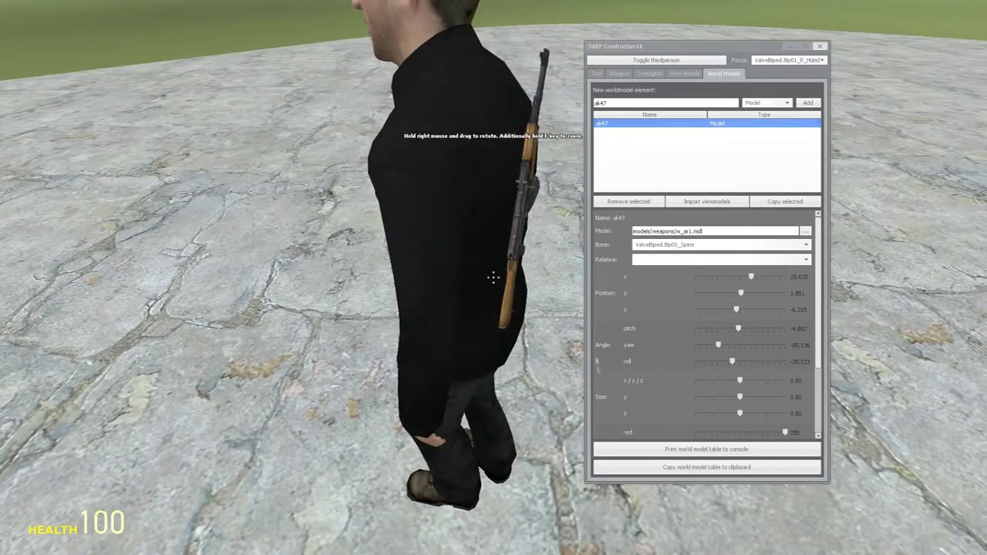
- Copy the world model table to the clipboard and close the construction kit to try the character in motion
left_click(698, 467)
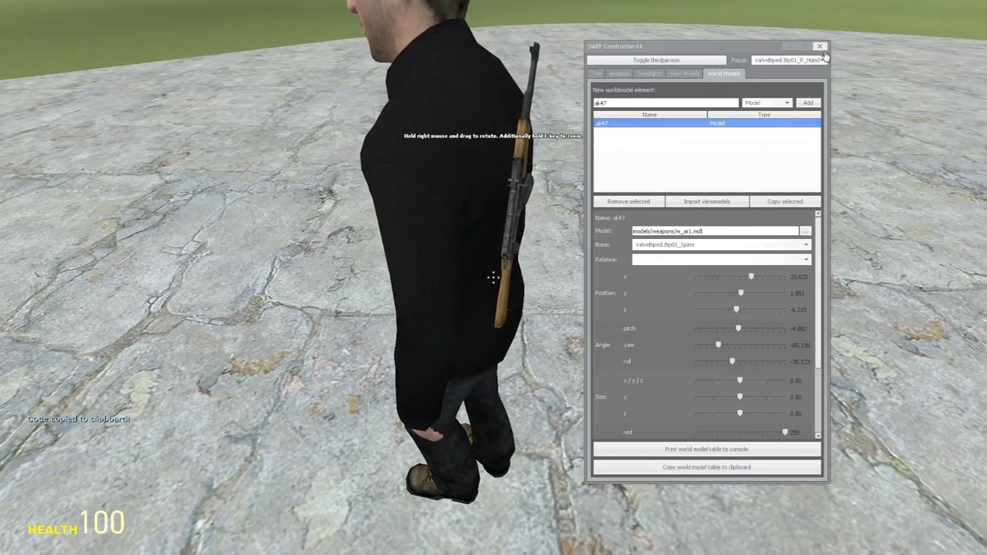
left_click_drag(567, 212, 531, 214)
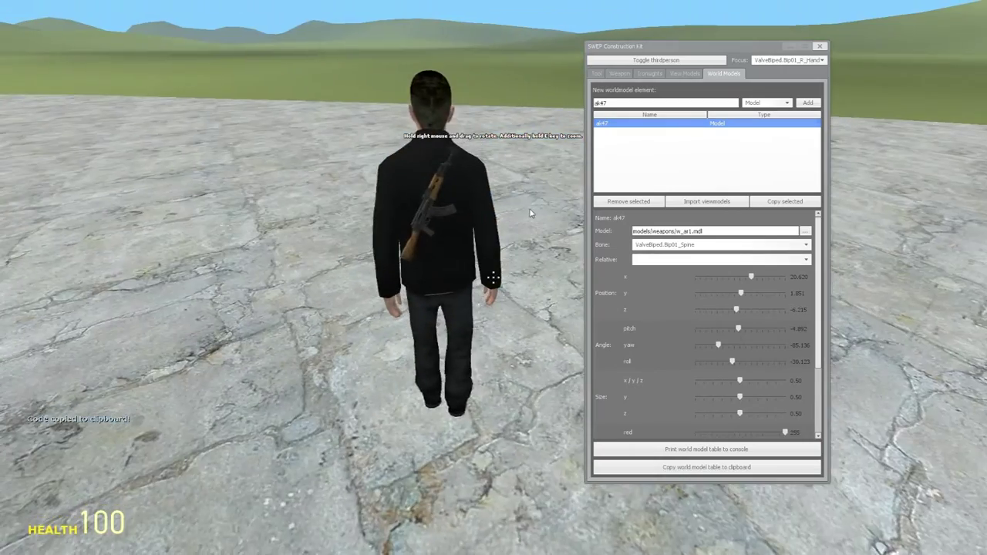
left_click(822, 47)
key("w")
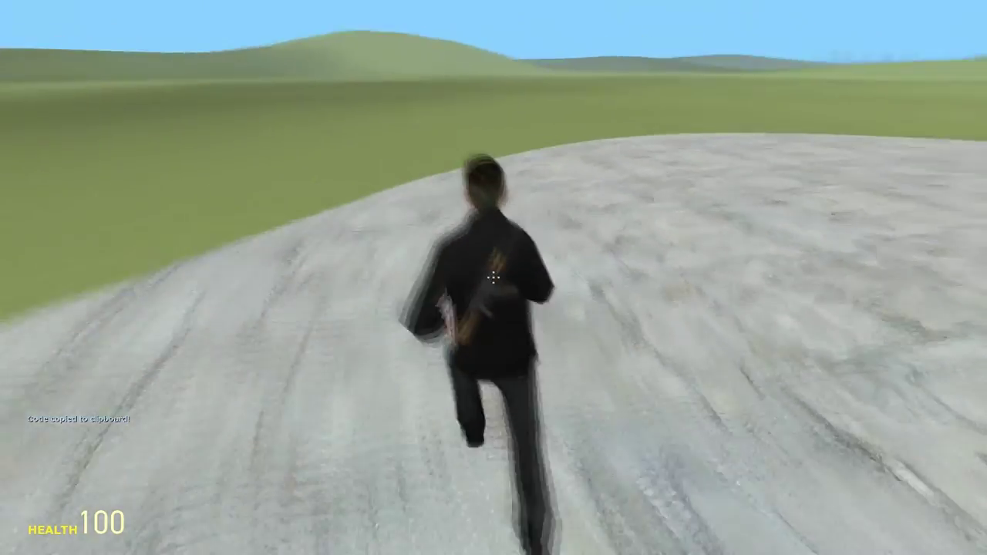
- Run the character around to examine how the rifle sits on its back, and briefly reopen the SWEP Construction Kit before closing it
key("w")
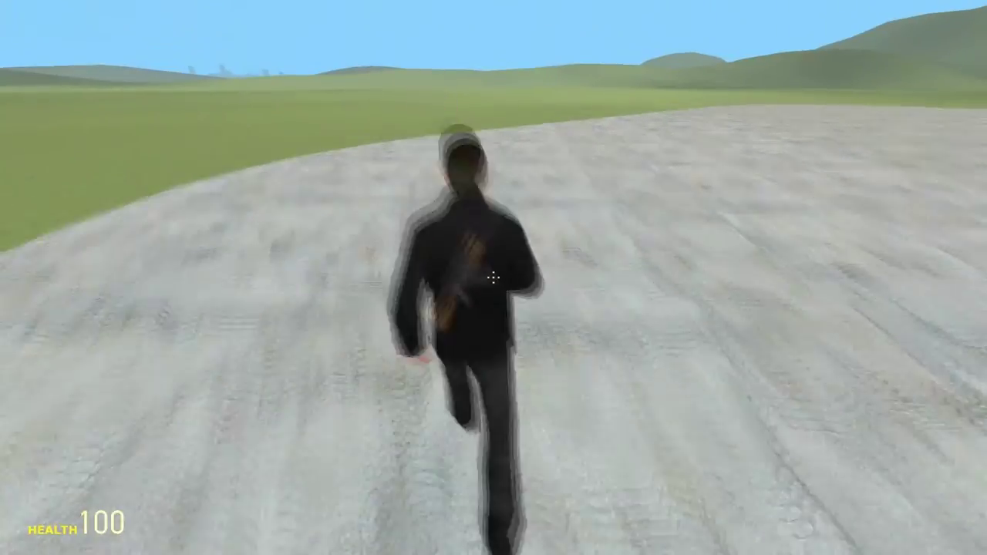
key("w")
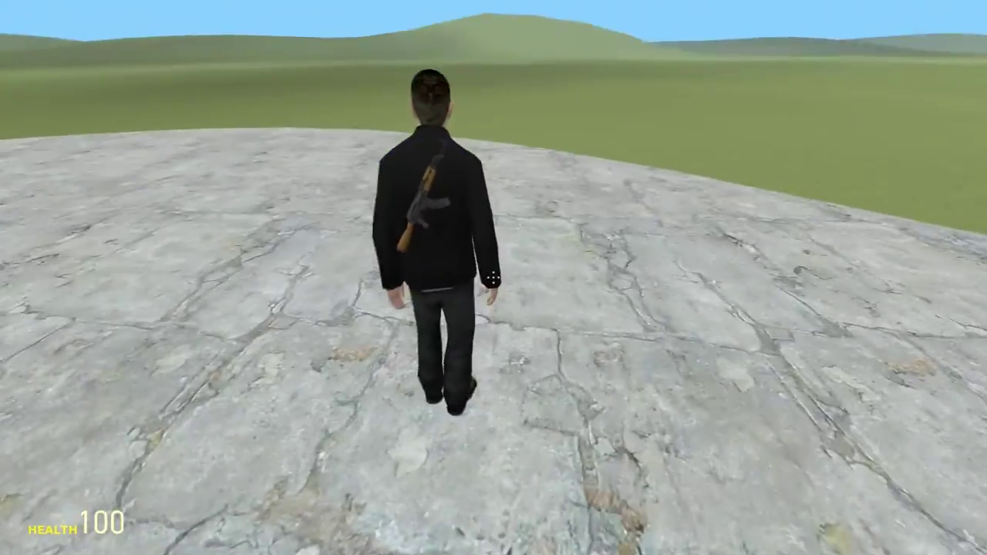
key("w")
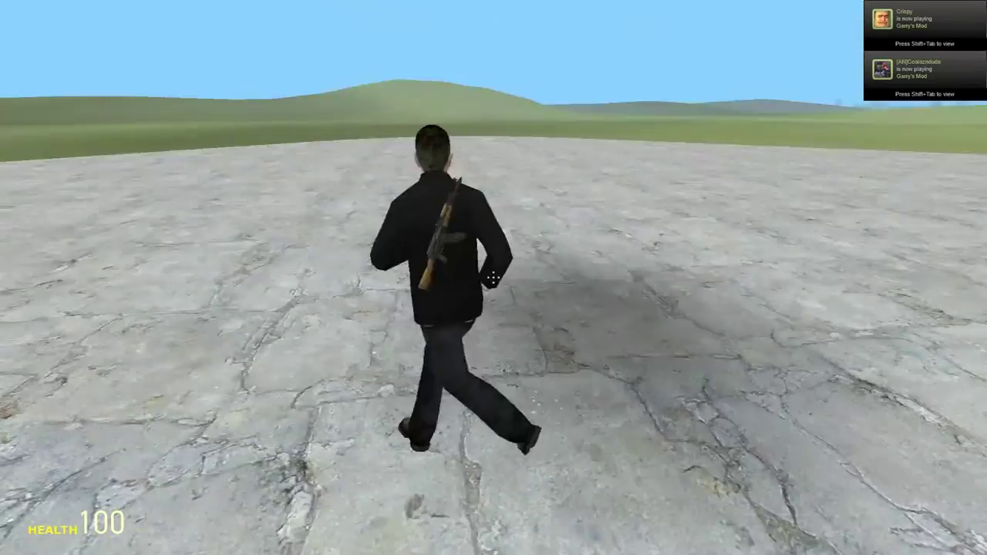
key("q")
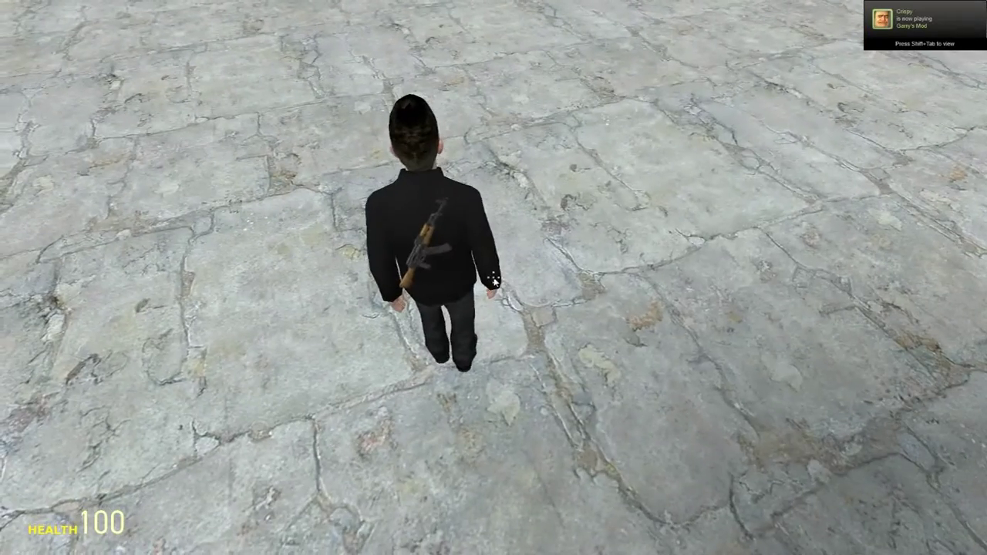
key("r")
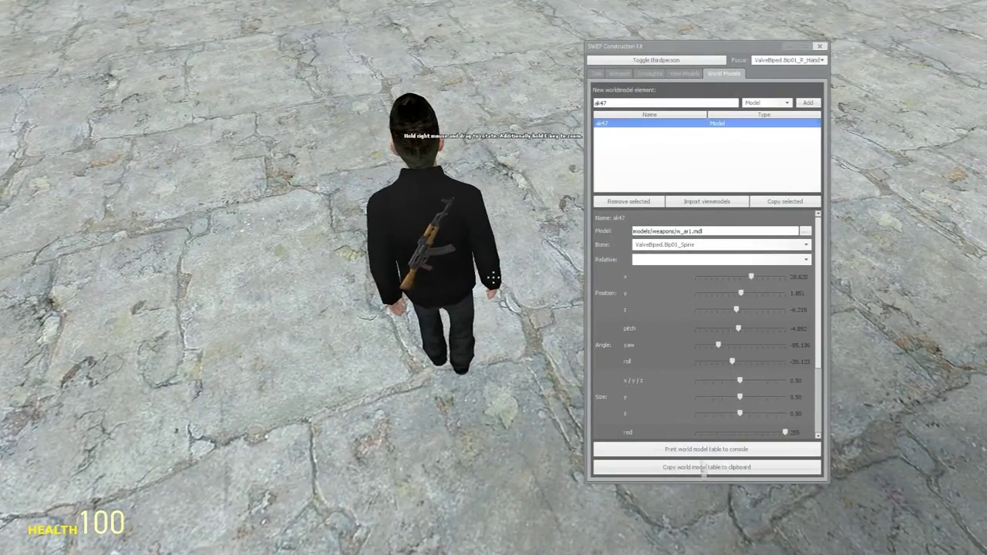
left_click(820, 46)
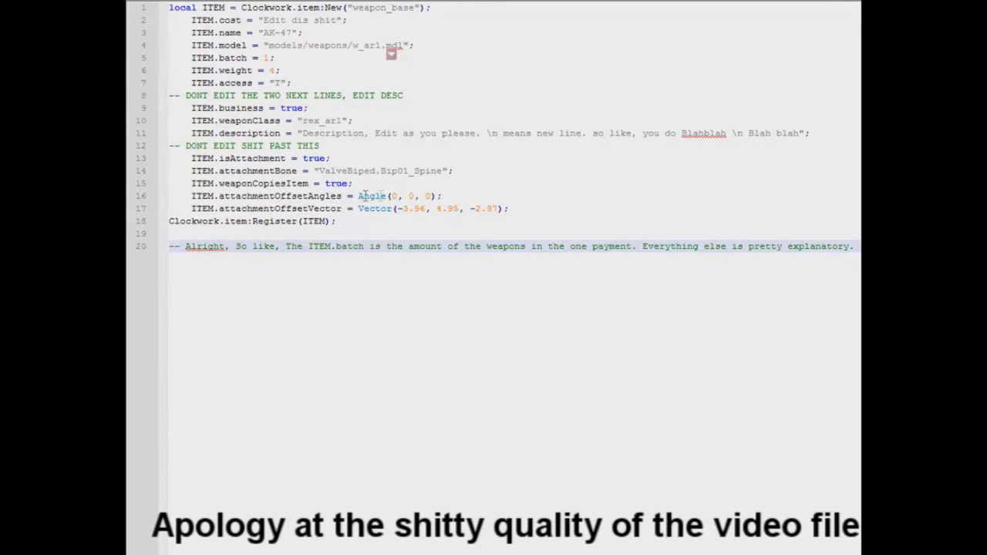
left_click(477, 218)
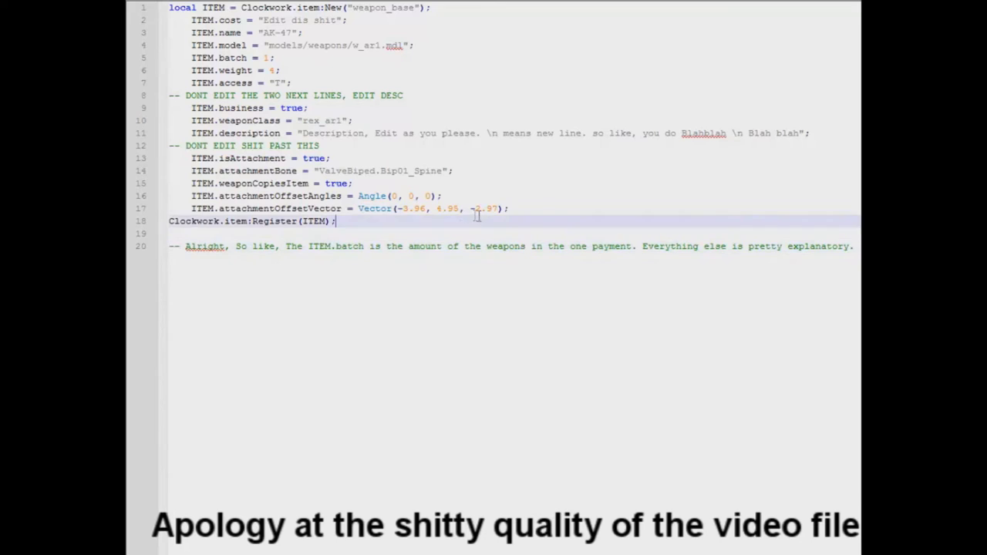
left_click(385, 209)
left_click(347, 185)
left_click(286, 244)
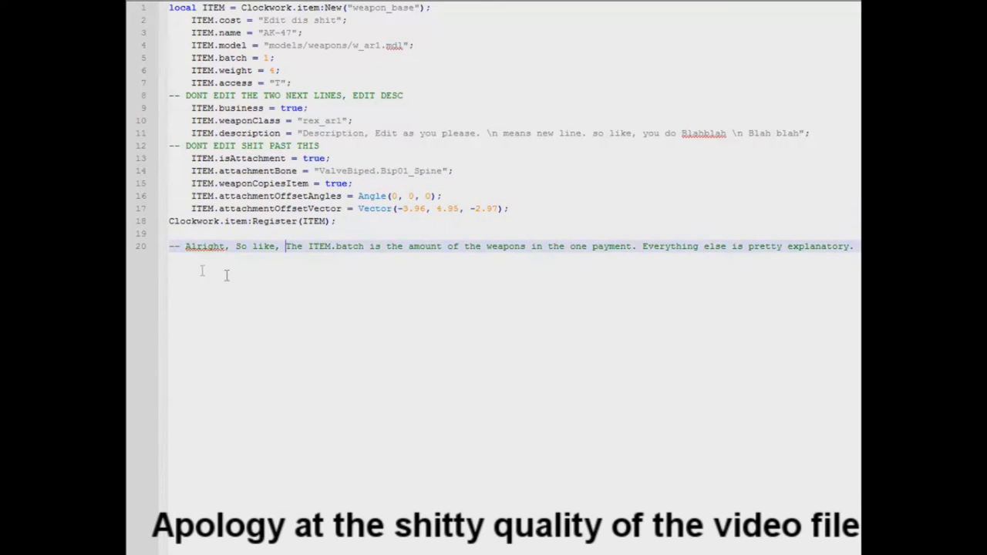
- In the AK-47 item script in the text editor, add blank lines below the item registration and paste the copied world model table there
left_click(197, 231)
key("Return")
key("Return")
key("Return")
key("Return")
key("Return")
key("Return")
key("Return")
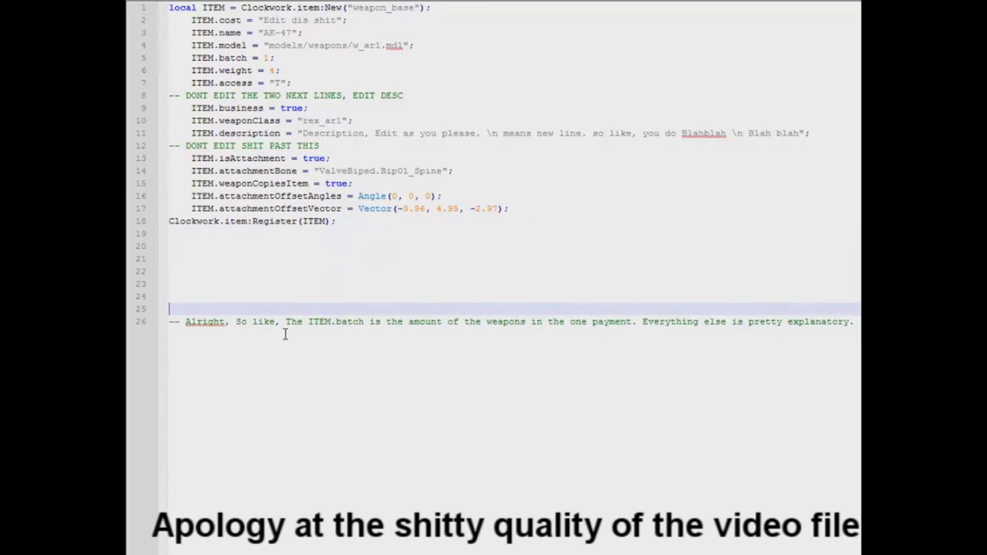
key("Up")
key("Up")
key("Up")
key("Up")
key("Up")
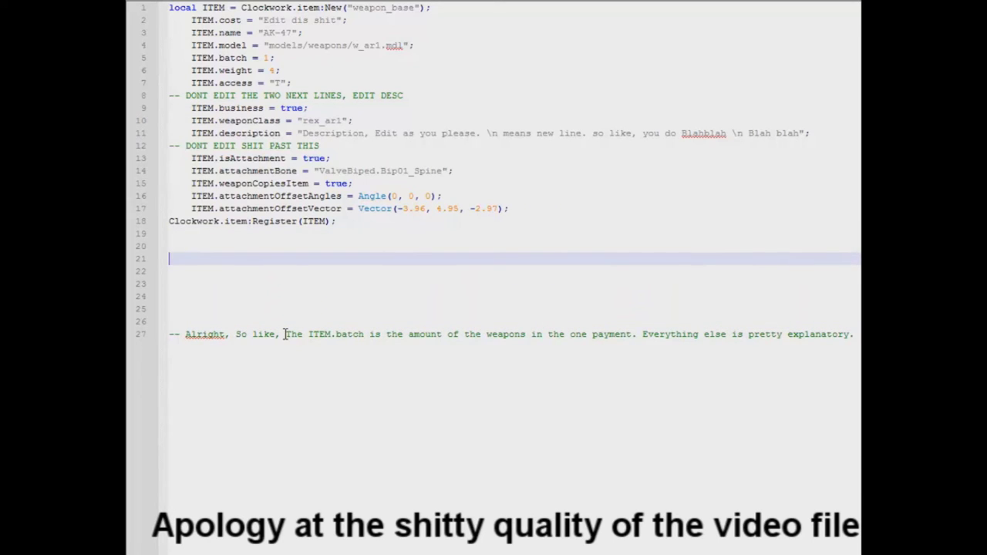
key("ctrl+v")
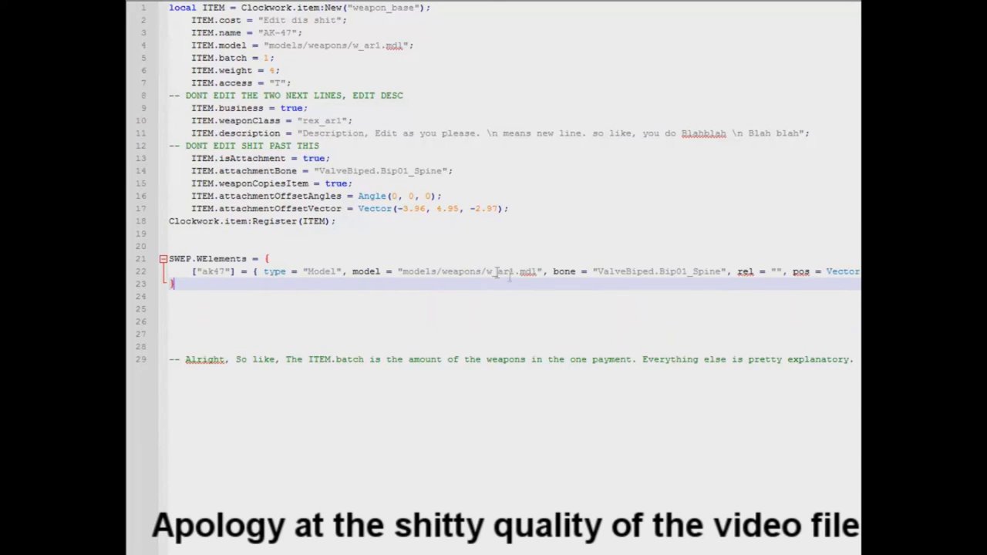
- Copy the pos vector from the pasted table into ITEM.attachmentOffsetVector, setting it to Vector(20.62, 1.85, -6.216)
scroll(514, 277, "right", 3)
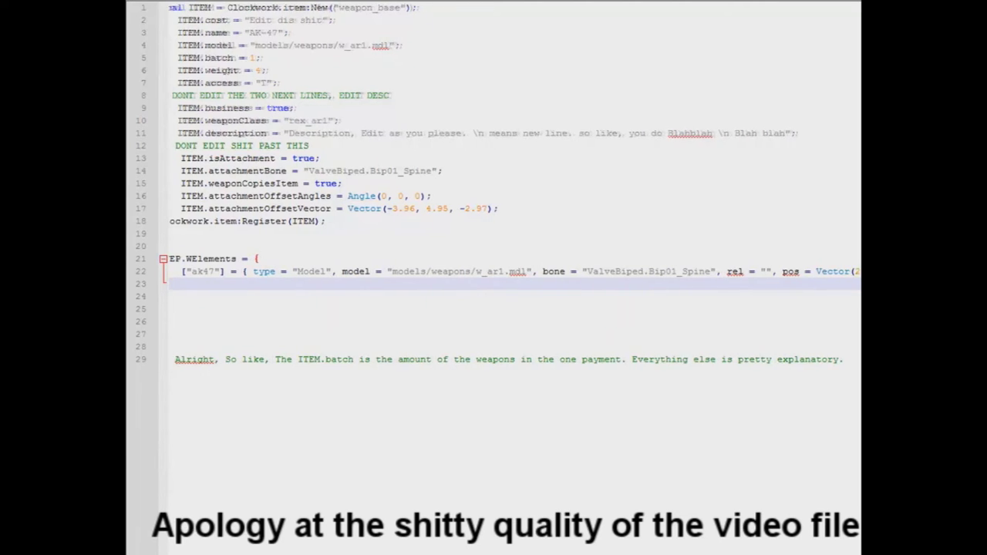
scroll(514, 185, "right", 8)
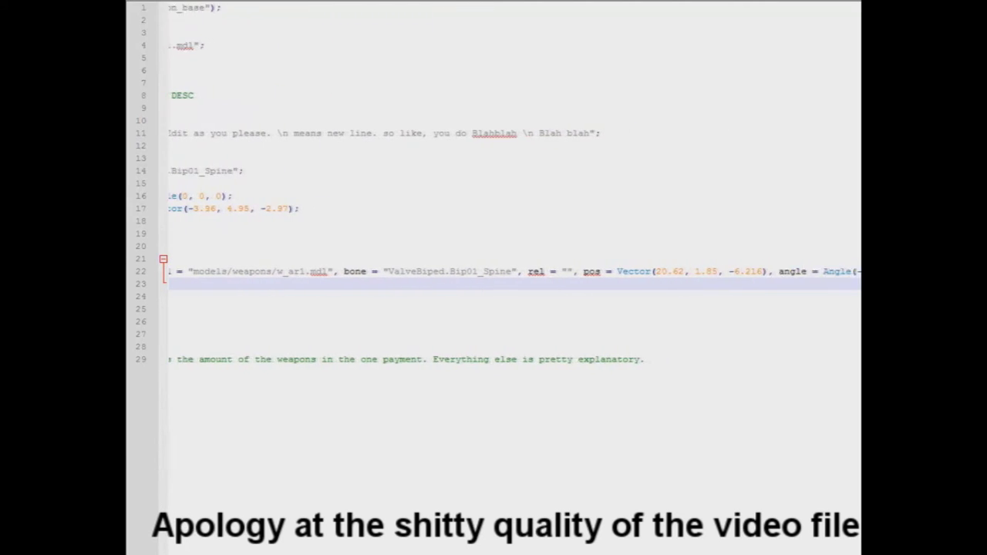
scroll(515, 185, "right", 5)
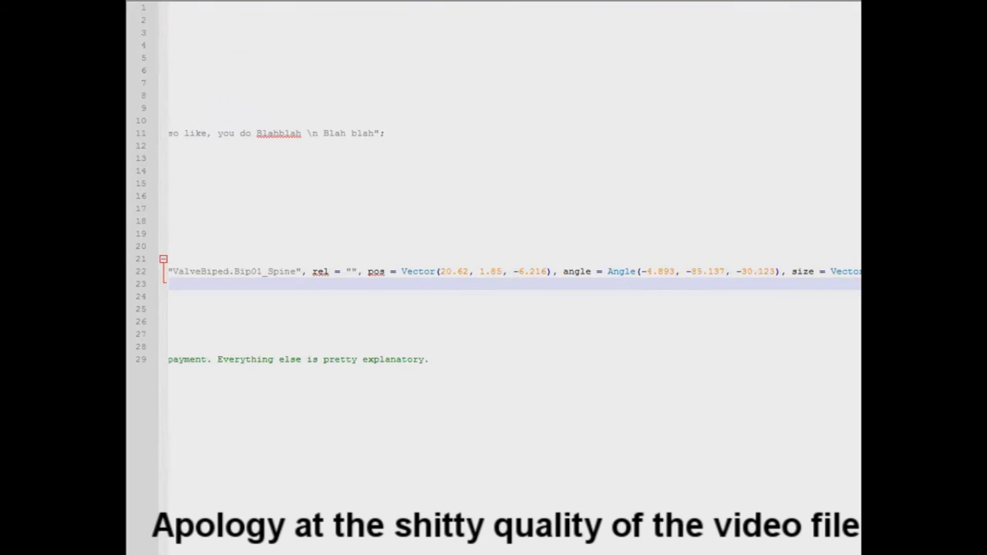
scroll(514, 185, "left", 12)
scroll(515, 185, "left", 2)
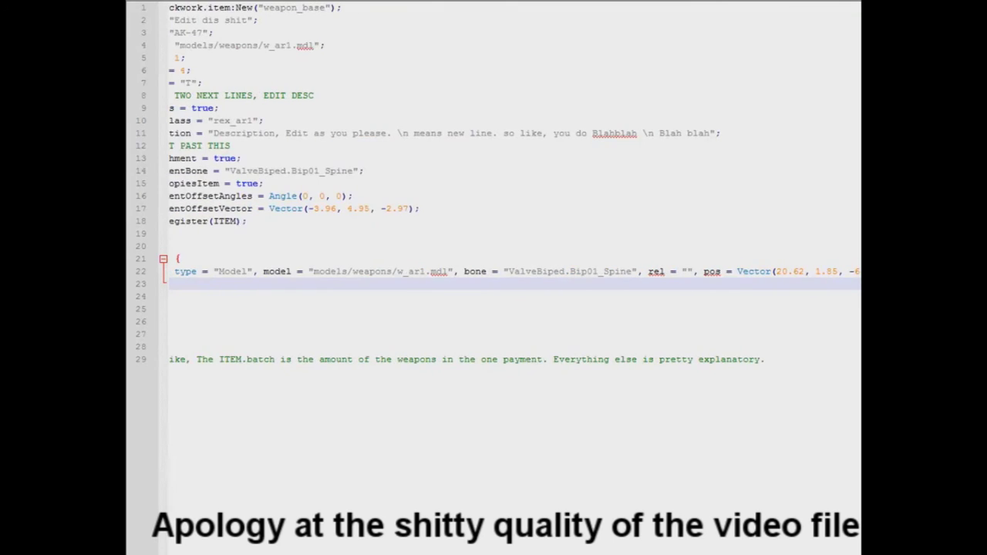
scroll(515, 185, "right", 12)
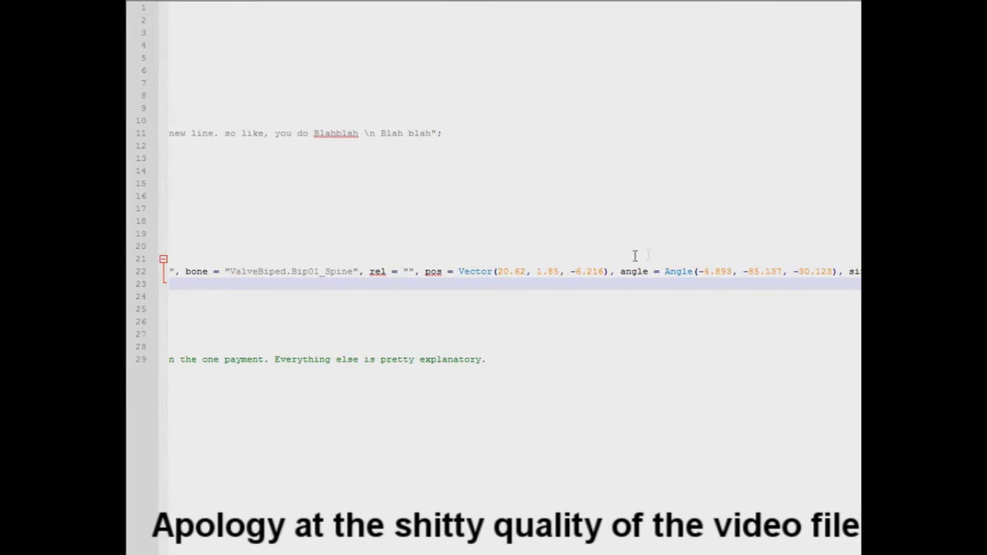
left_click_drag(611, 272, 543, 272)
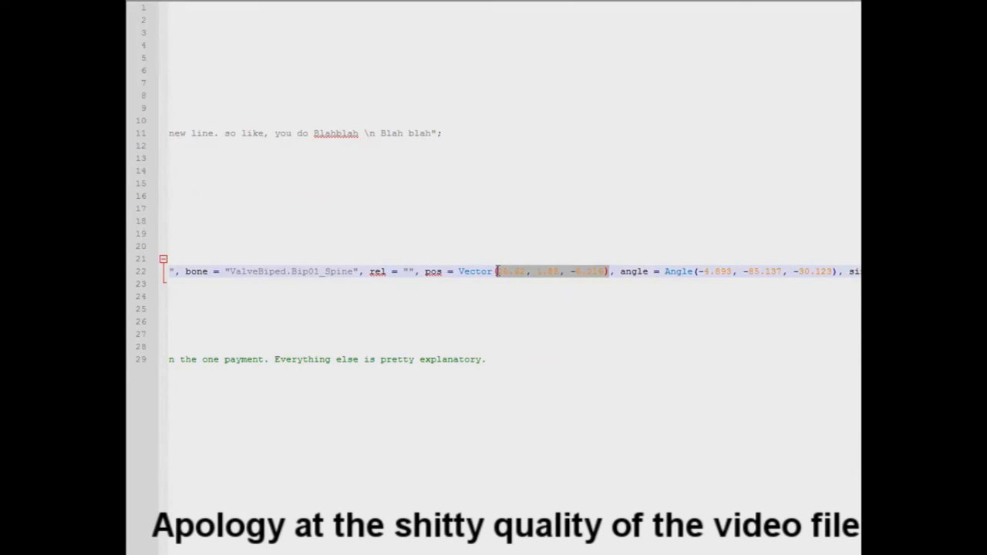
scroll(515, 272, "left", 8)
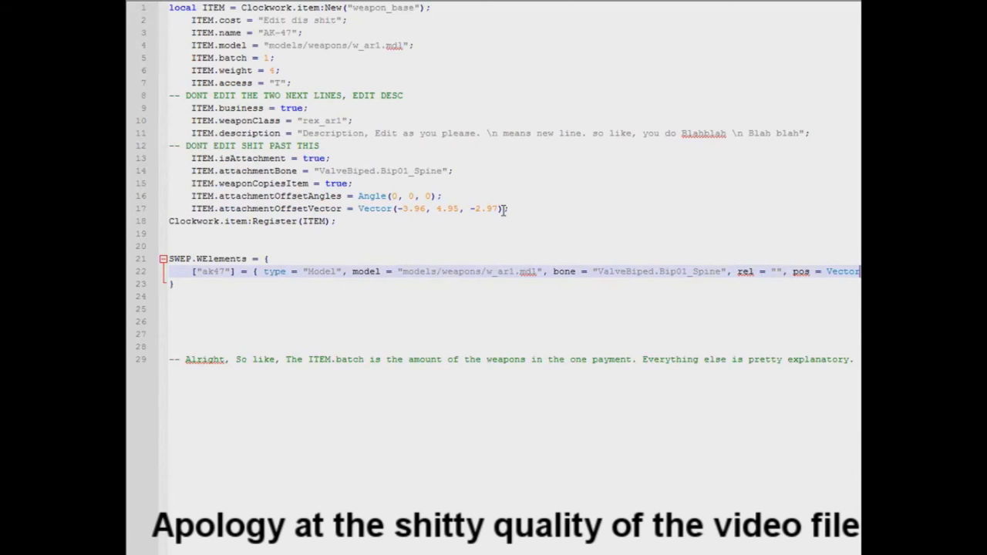
left_click_drag(503, 209, 432, 210)
type("(20.62, 1.85, -6.216")
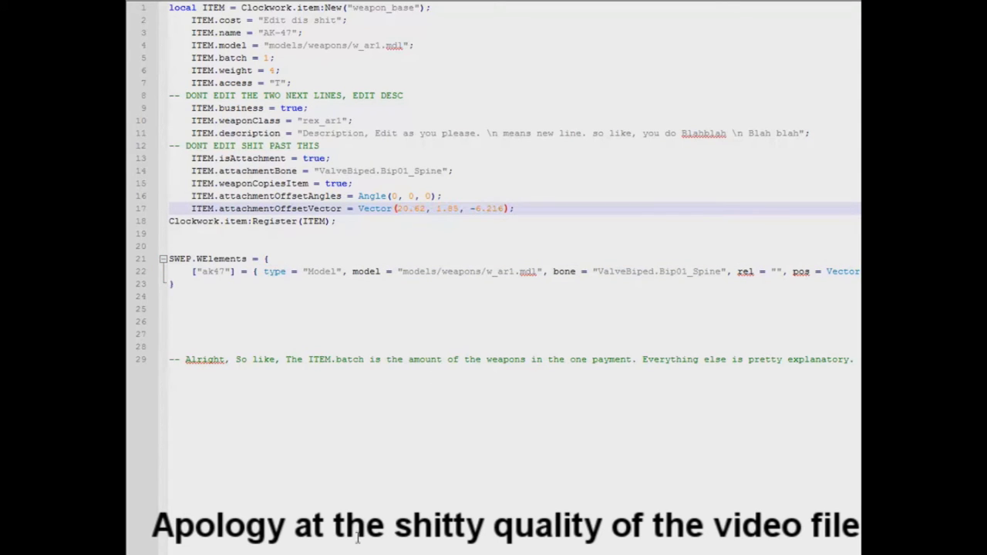
- Copy the table's angle values into ITEM.attachmentOffsetAngles, setting it to Angle(-4.893, -85.137, -30.123)
scroll(514, 271, "right", 10)
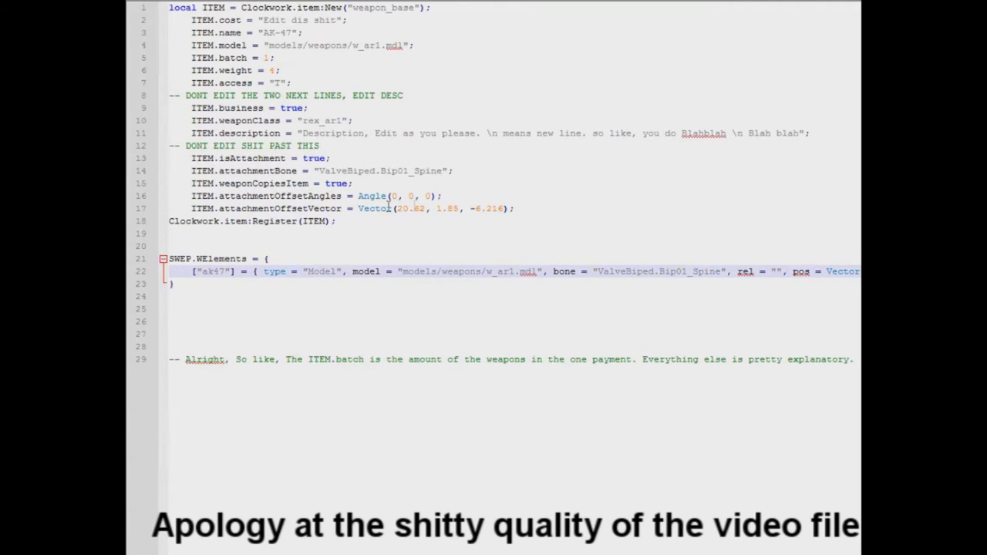
left_click(438, 196)
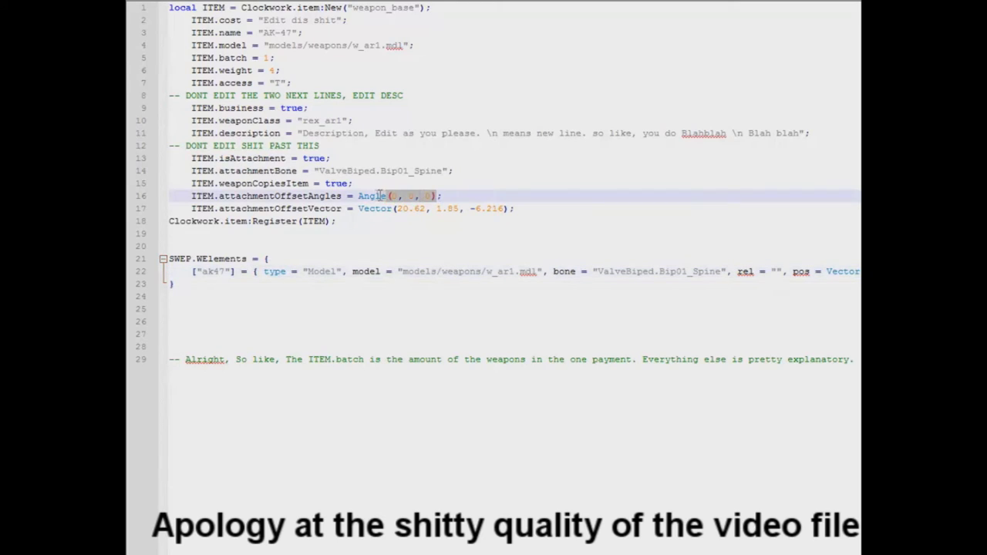
type("-4.893, -85.137, -30.123")
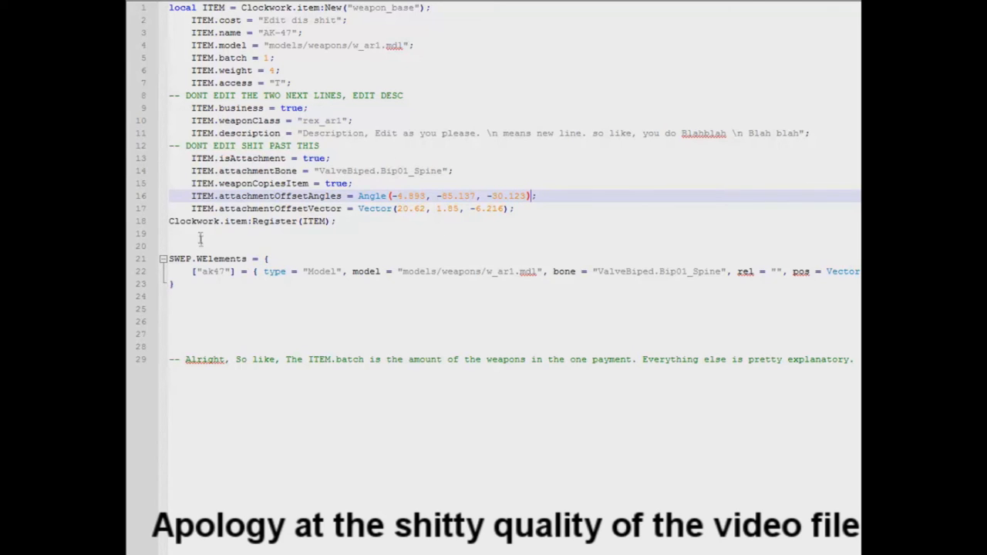
- Delete the pasted SWEP.WElements table from below the item registration
left_click_drag(176, 285, 154, 259)
key("BackSpace")
key("BackSpace")
key("BackSpace")
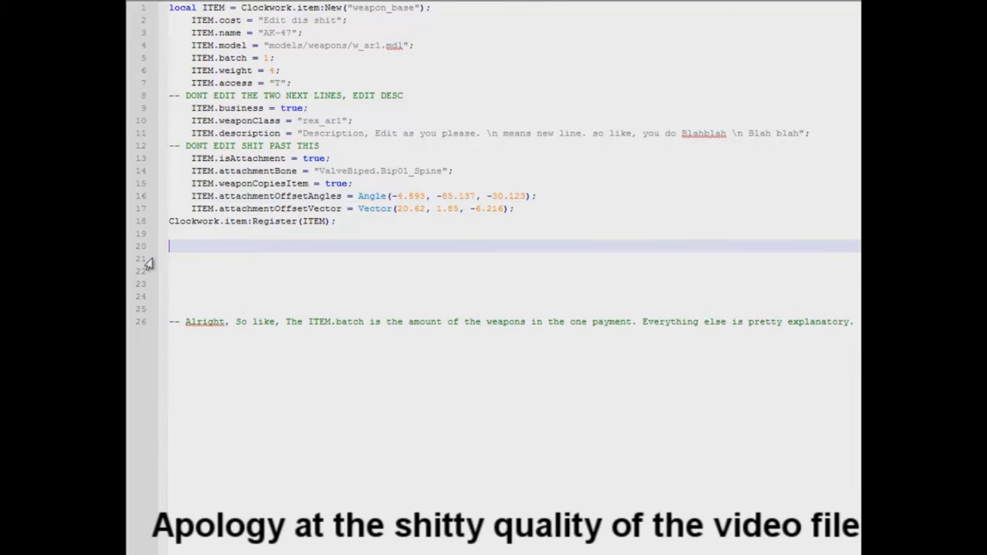
- Remove the extra blank lines above the closing comment, leaving a single empty line after the item registration
key("Down")
key("Down")
key("Down")
key("Down")
key("Down")
key("Delete")
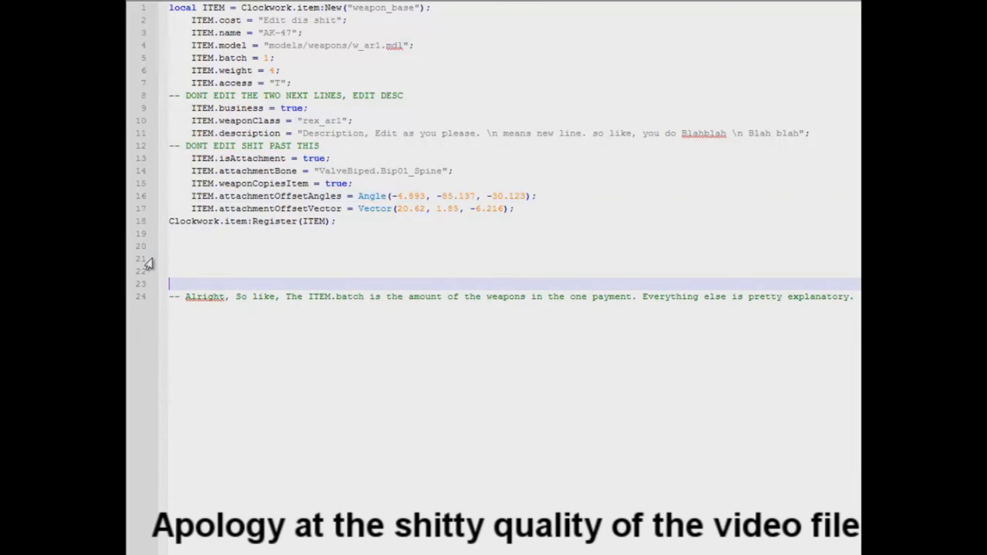
key("BackSpace")
key("BackSpace")
key("BackSpace")
key("BackSpace")
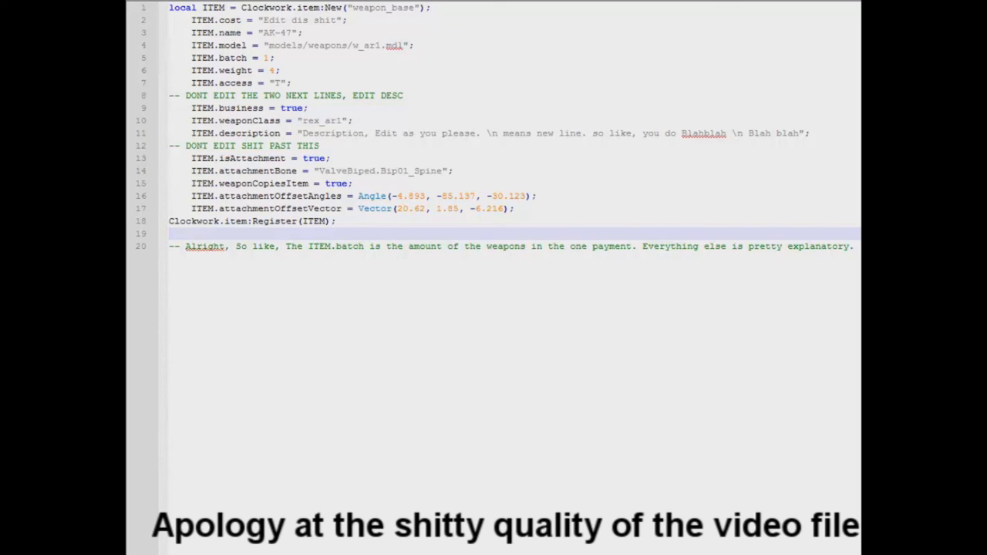
left_click(584, 293)
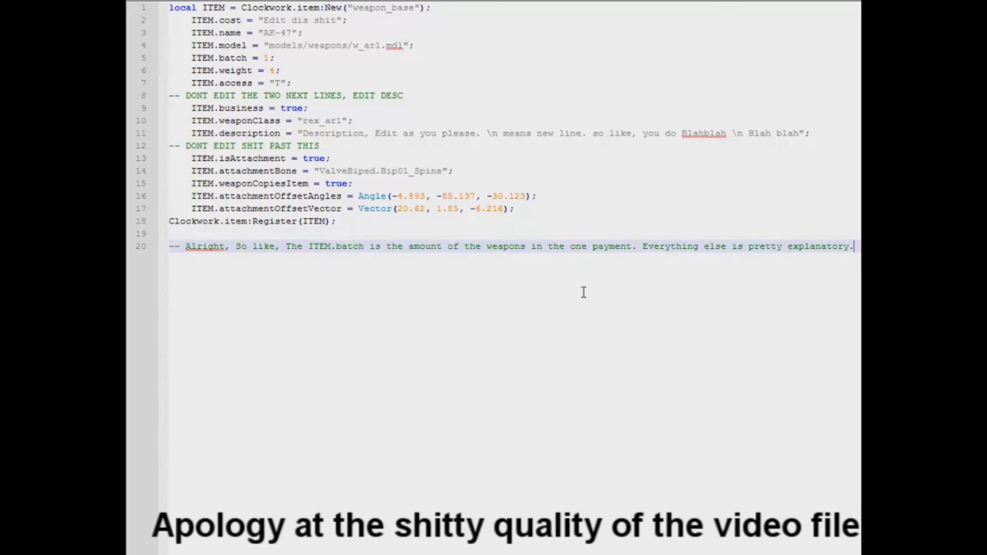